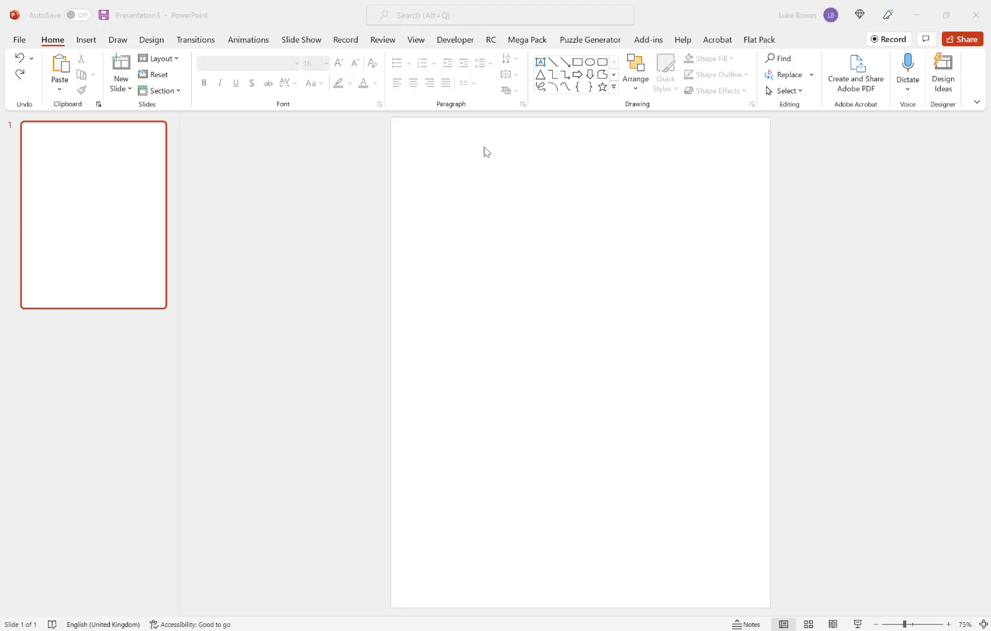
Step: Set the slide trim size to 8.5x11 in via Puzzle Generator and open the puzzle gallery
left_click(591, 43)
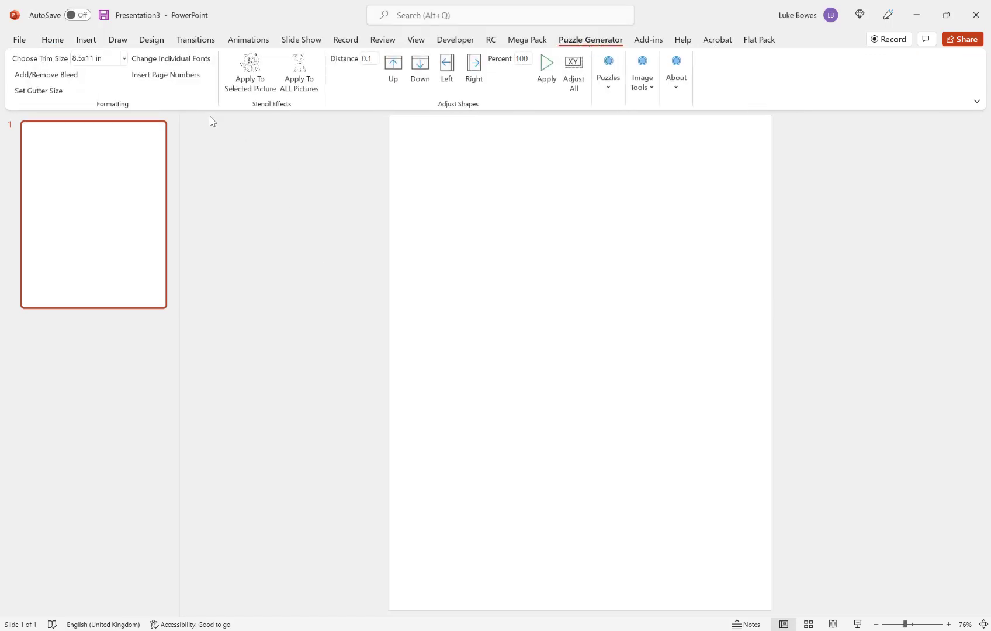
left_click(124, 59)
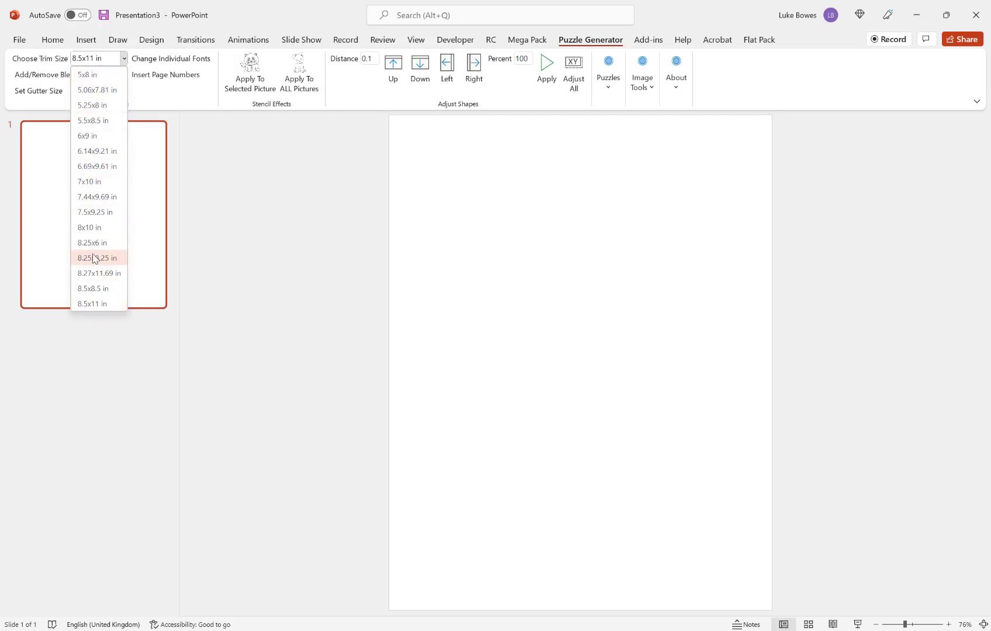
left_click(103, 304)
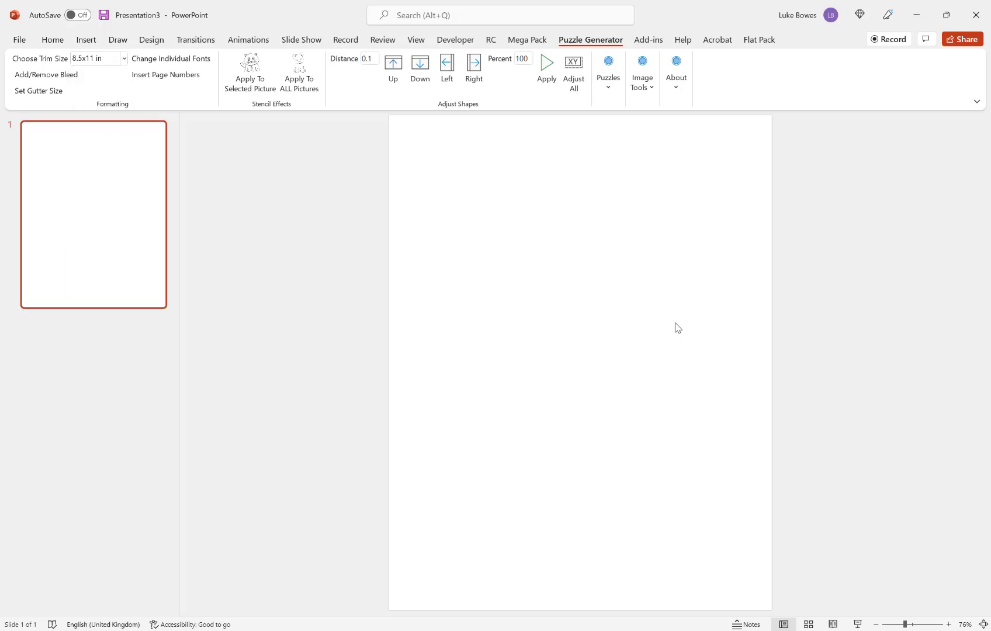
left_click(608, 88)
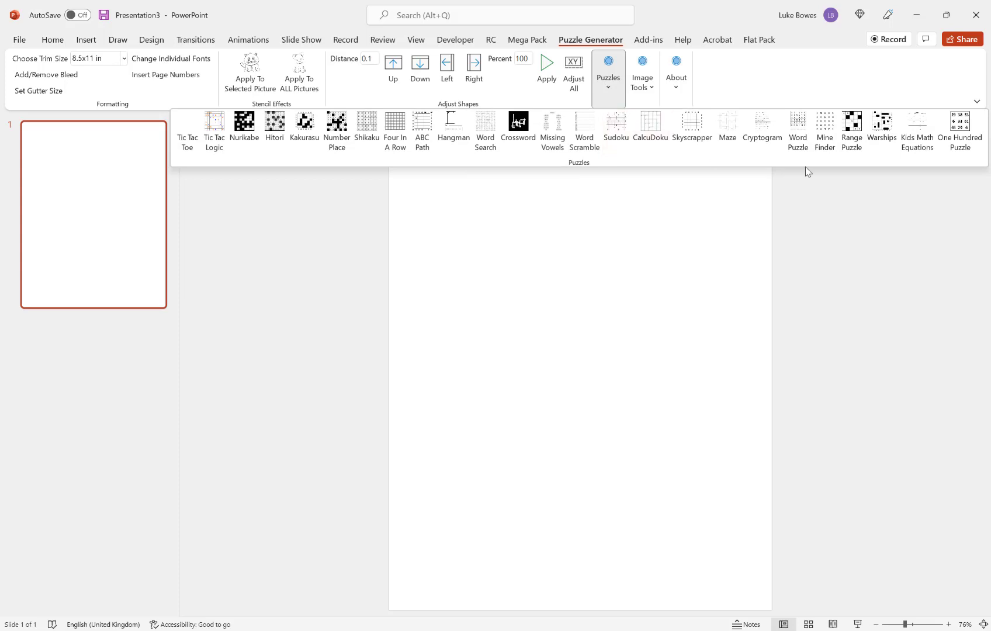
Step: Launch Kids Math Equations and continue past the game explanation, removing stray typed text
left_click(917, 138)
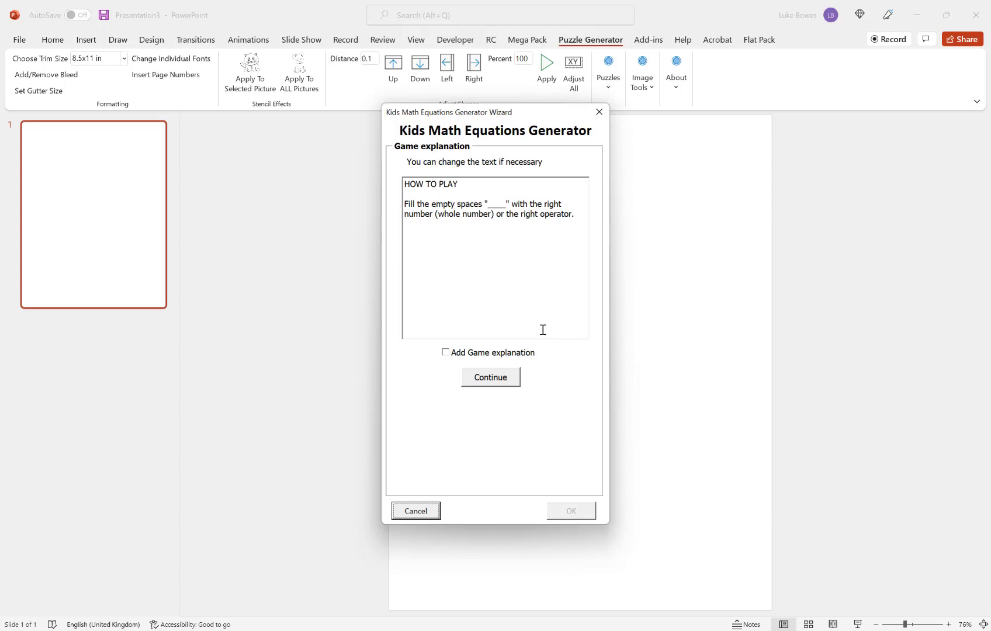
left_click(579, 215)
type("trrtretrtr")
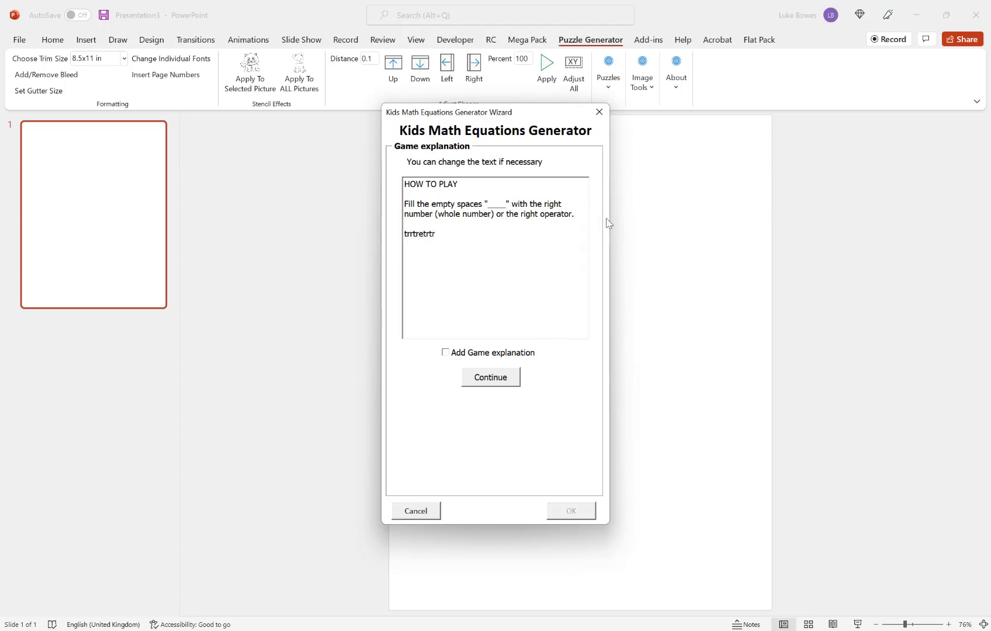
key("BackSpace")
key("BackSpace")
left_click(490, 380)
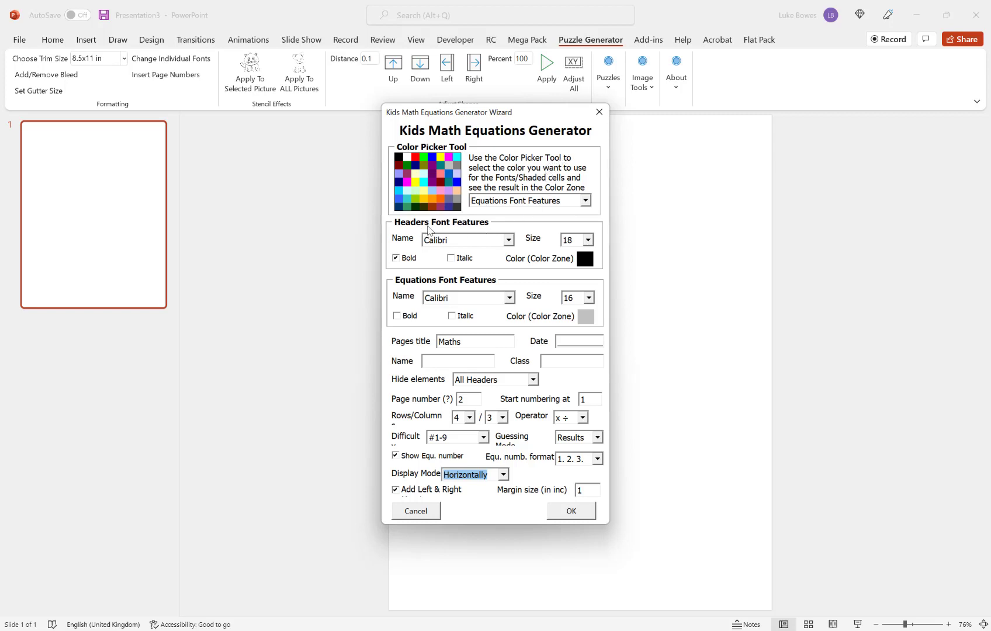
Step: Colour the equations font black and the headers font light grey (silver)
left_click(478, 201)
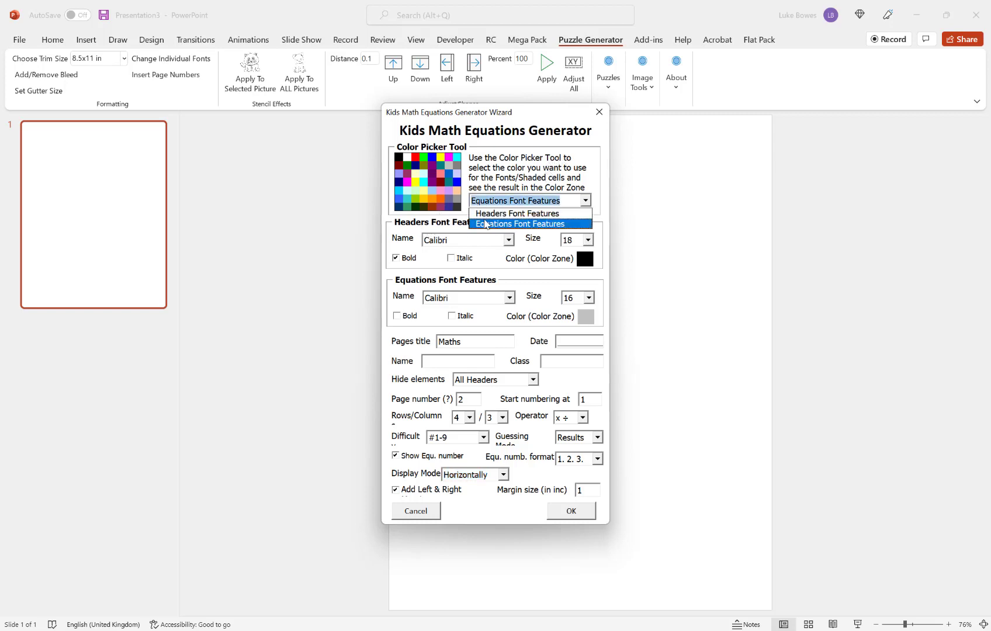
left_click(518, 201)
left_click(515, 202)
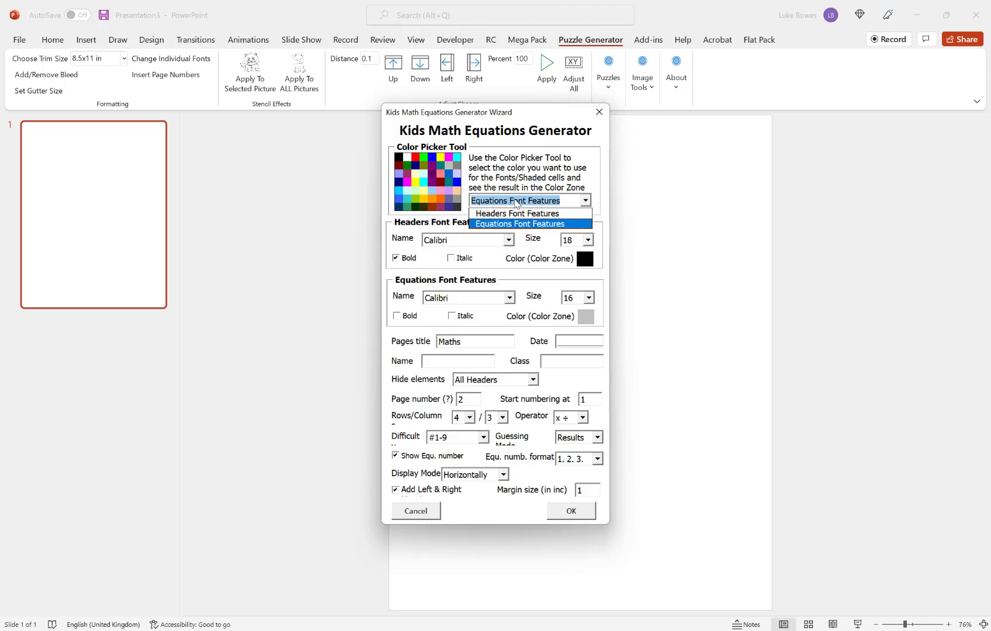
left_click(513, 225)
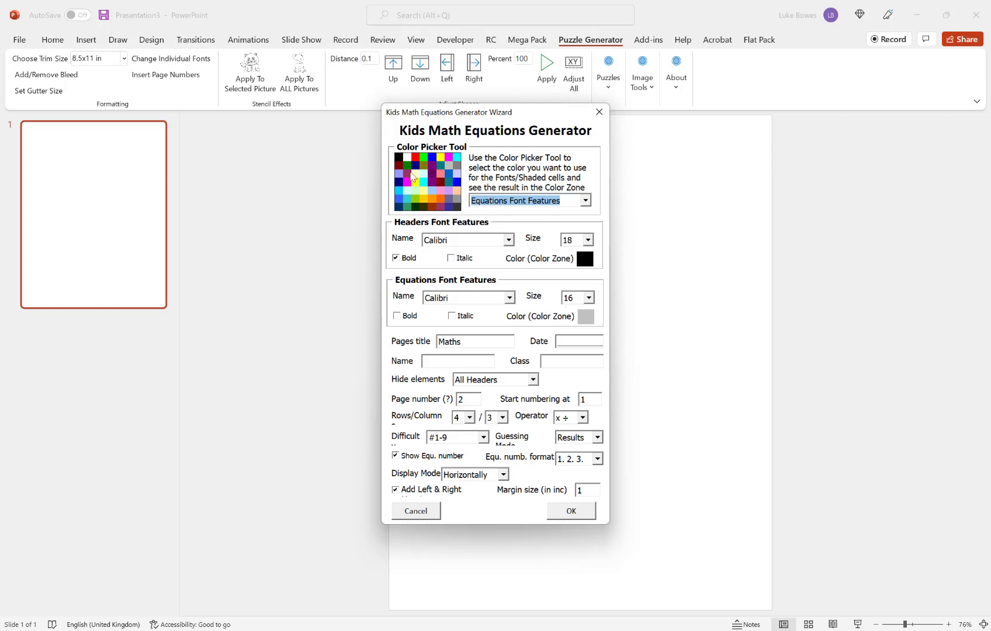
left_click(399, 158)
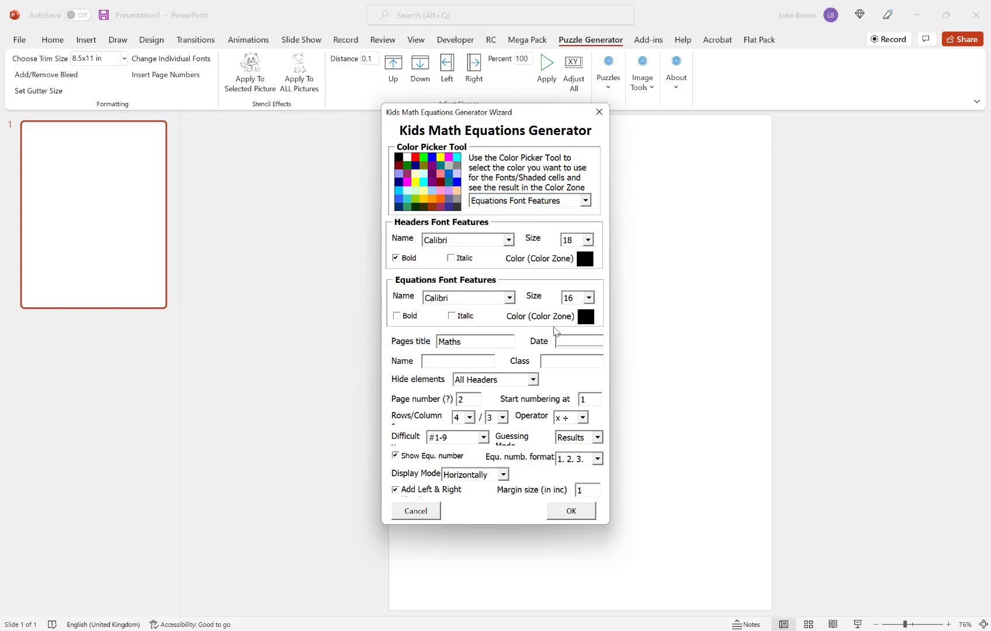
left_click(544, 208)
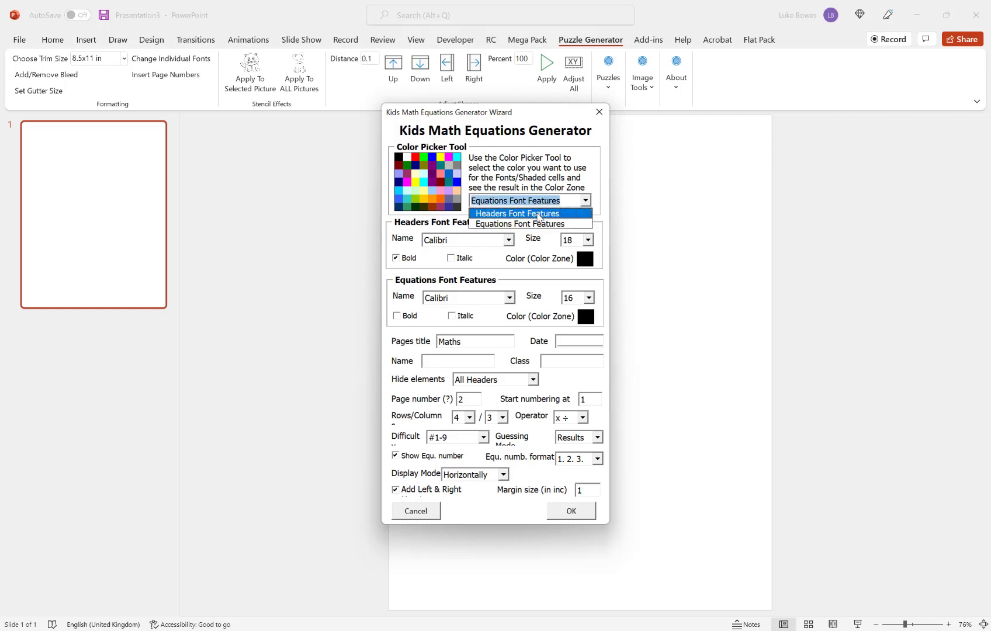
left_click(537, 213)
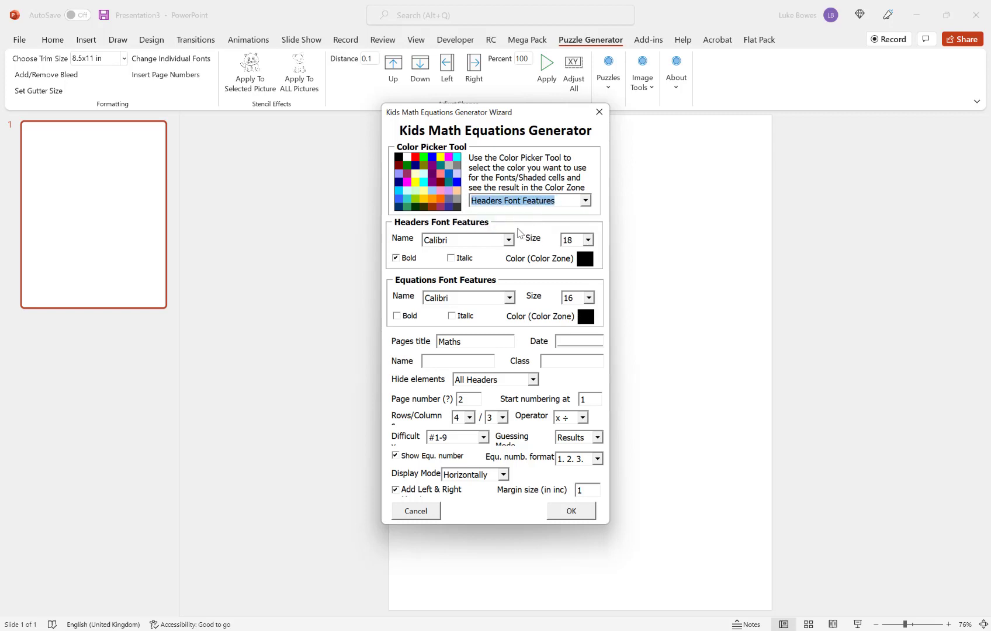
left_click(449, 167)
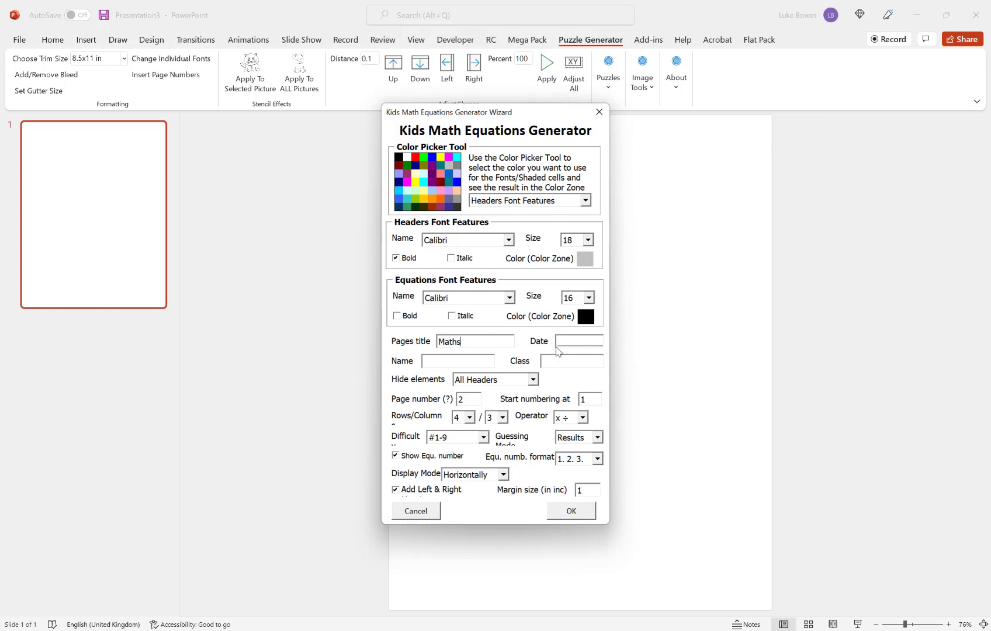
Step: Set Hide elements to the blank '---------' entry so no headers are hidden
left_click(533, 382)
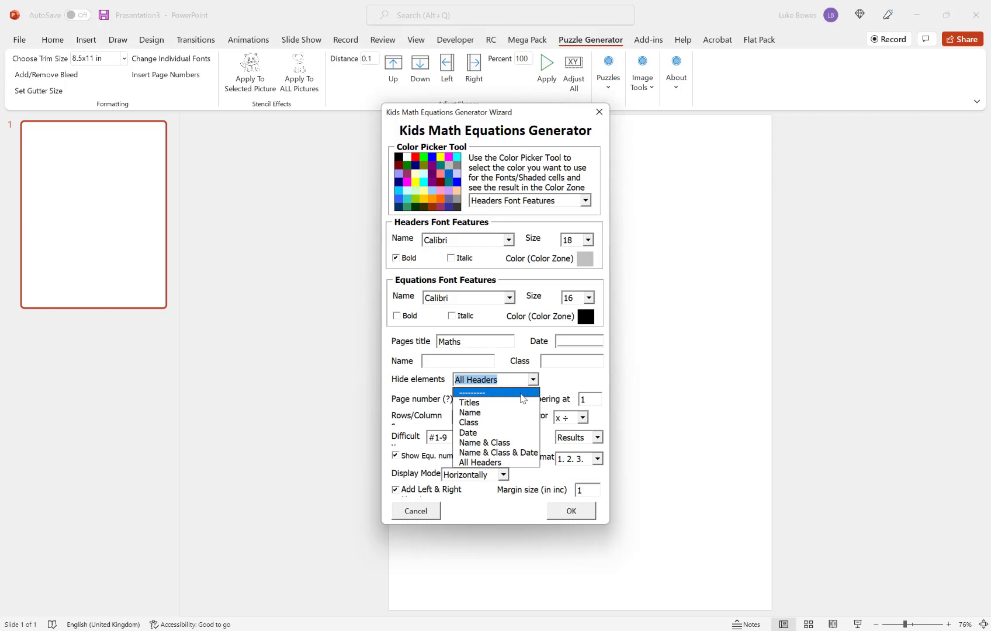
left_click(518, 394)
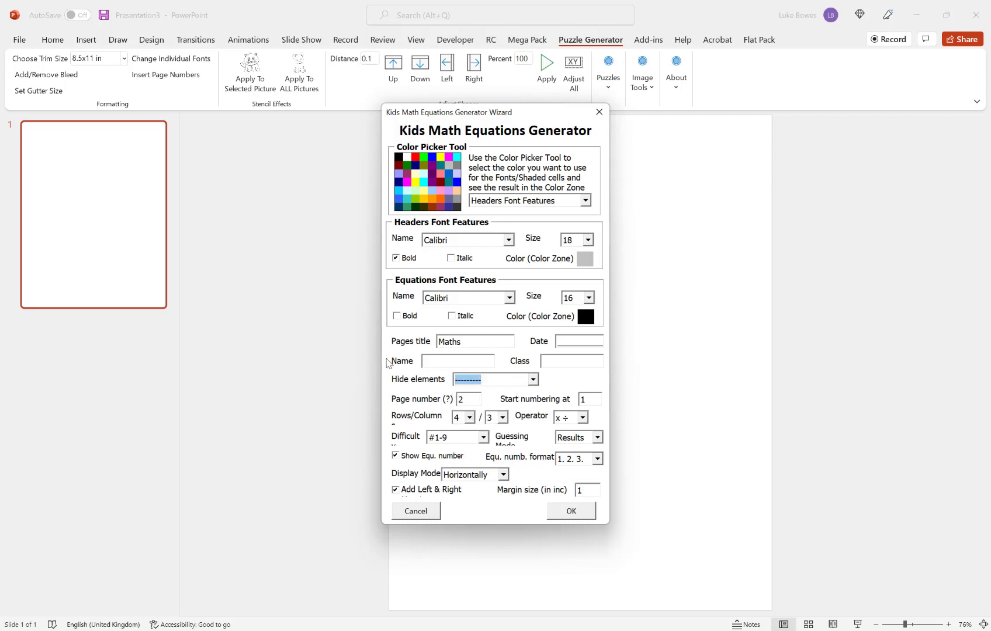
left_click(448, 362)
Step: Enter an underscore line in the Name field and generate the worksheet slides
type("__________")
left_click(583, 515)
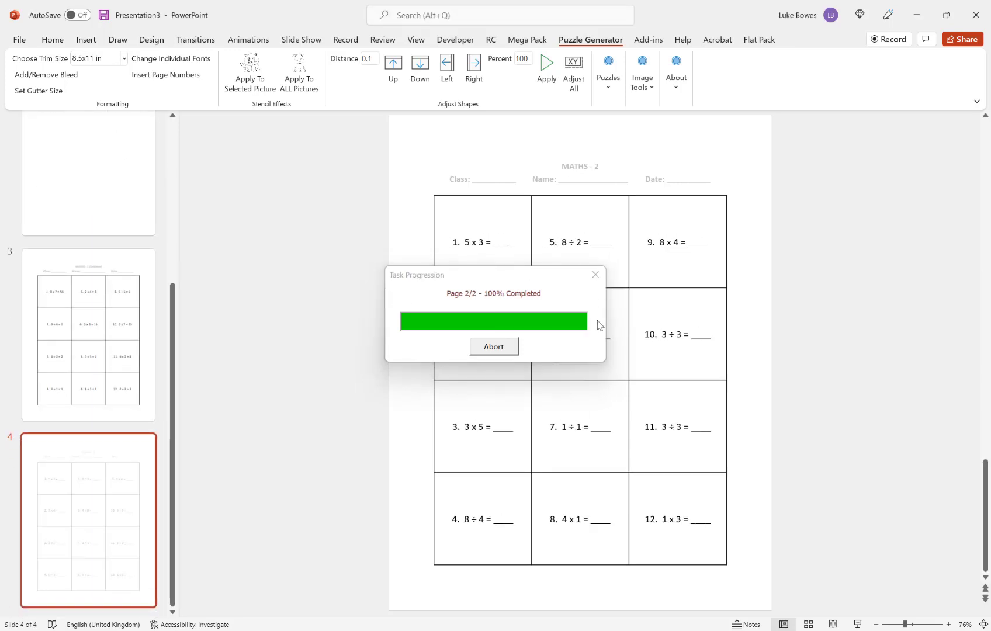
left_click(584, 353)
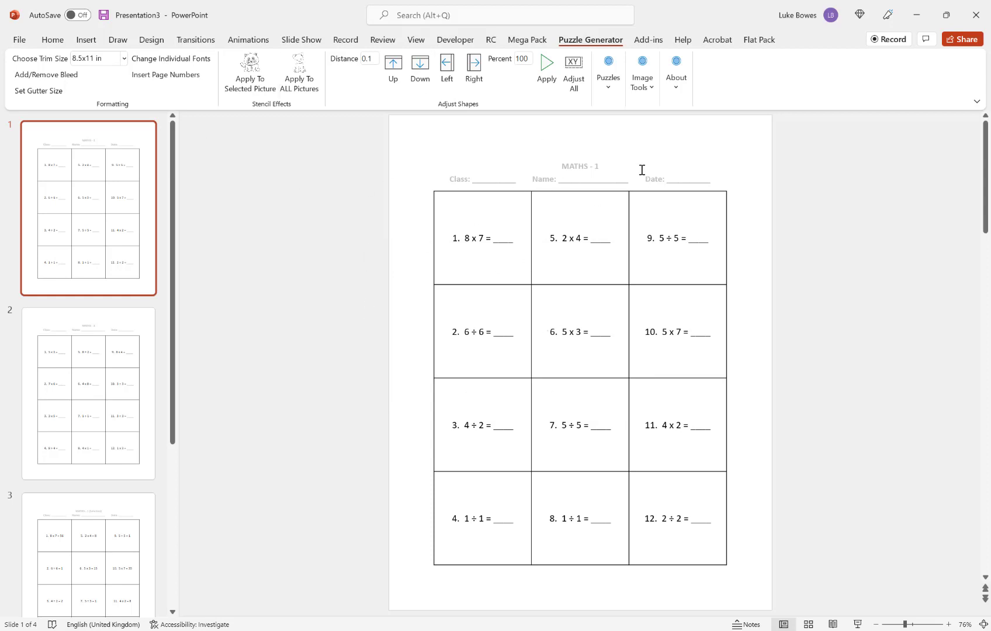
Step: Review the generated worksheet and solution slides 1–4
left_click(44, 340)
scroll(128, 360, "down", 3)
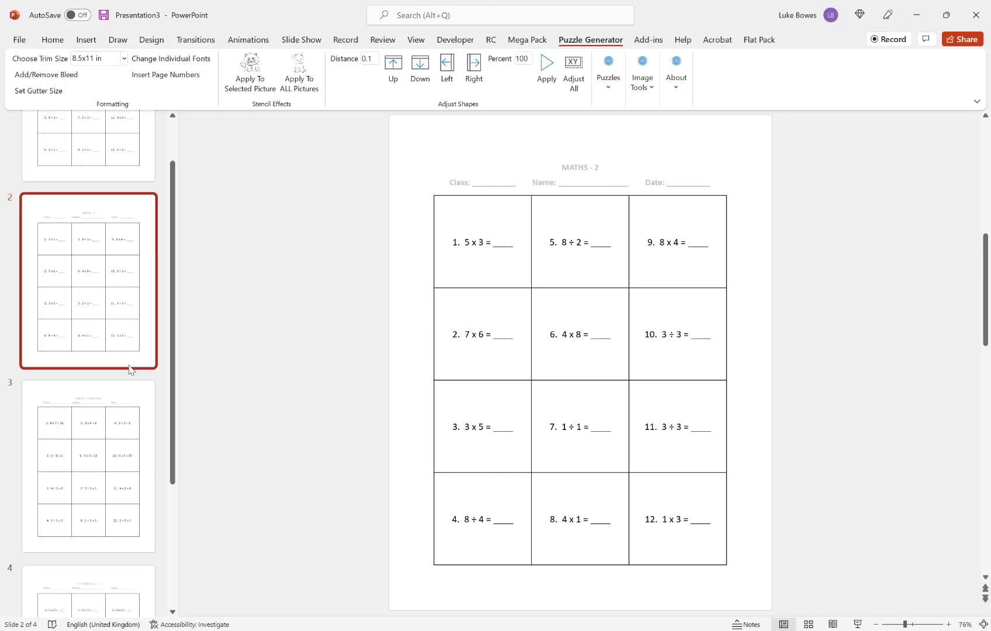
left_click(111, 350)
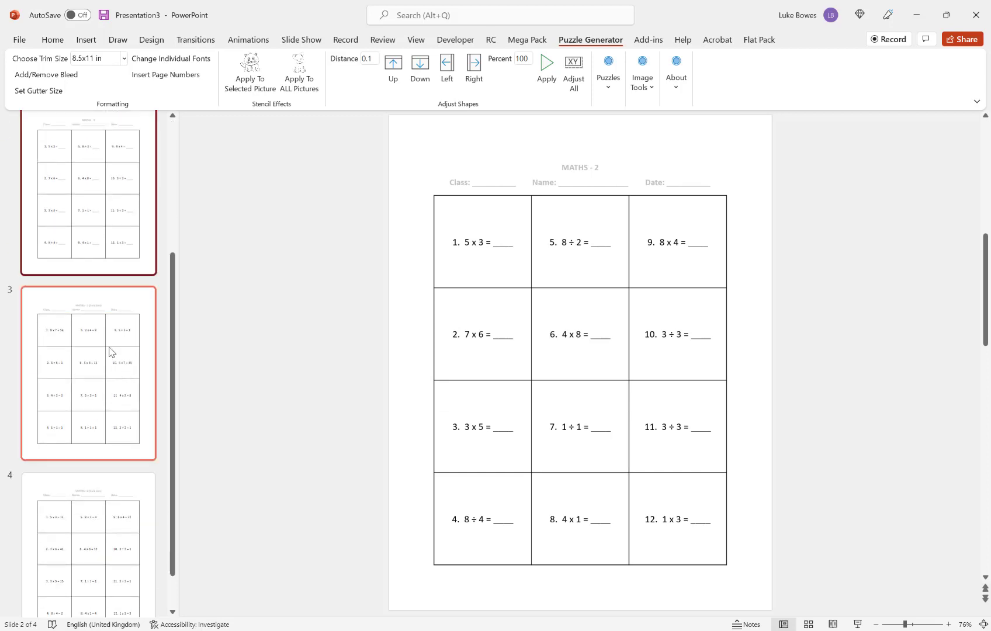
left_click(105, 556)
scroll(4, 212, "up", 5)
left_click(73, 215)
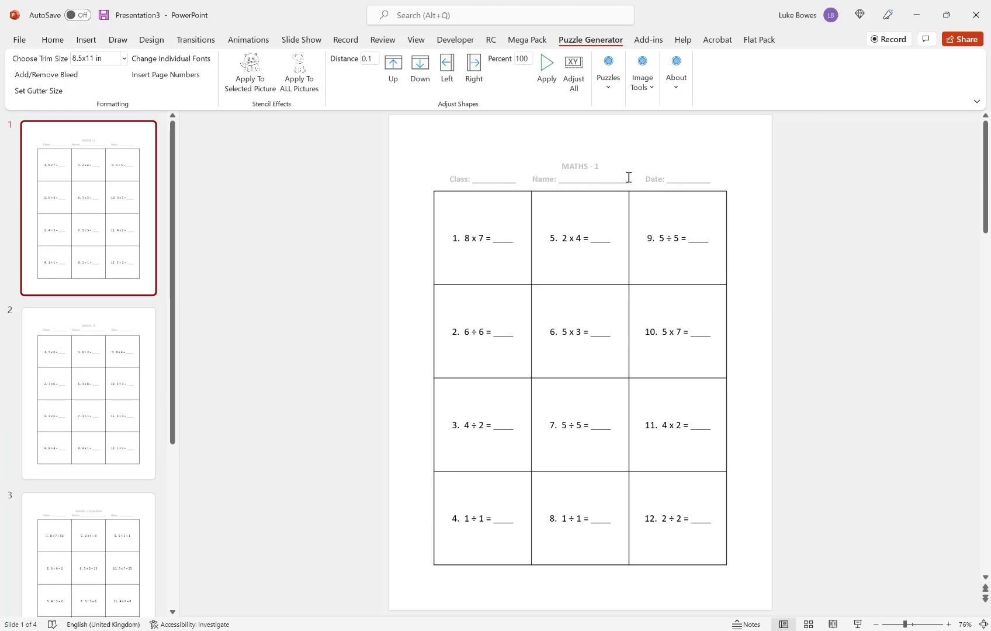
left_click(146, 130)
Step: Reopen the Kids Math Equations settings and set Hide elements to All Headers
left_click(20, 39)
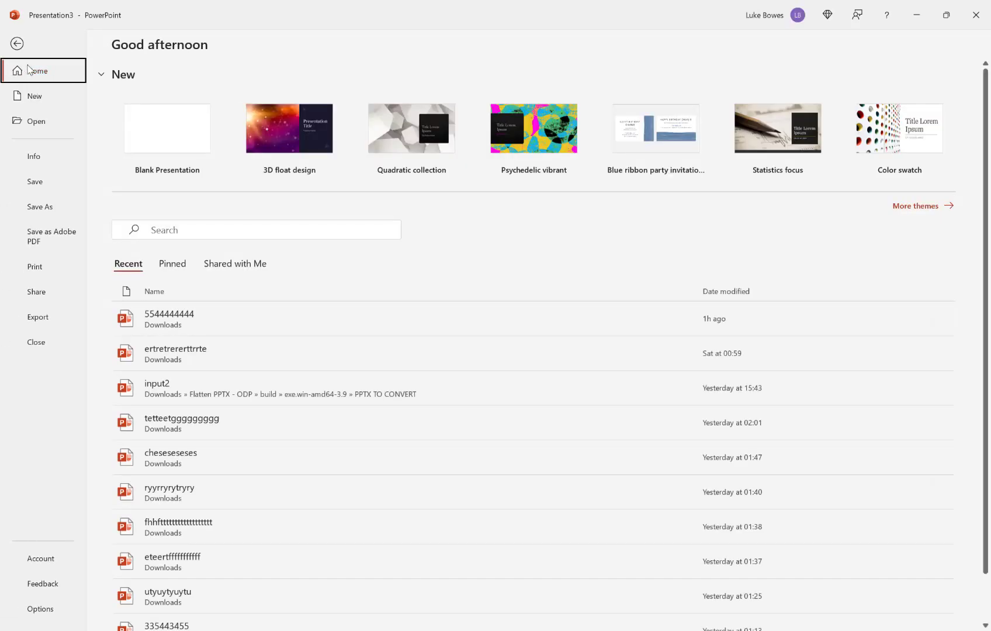
left_click(17, 41)
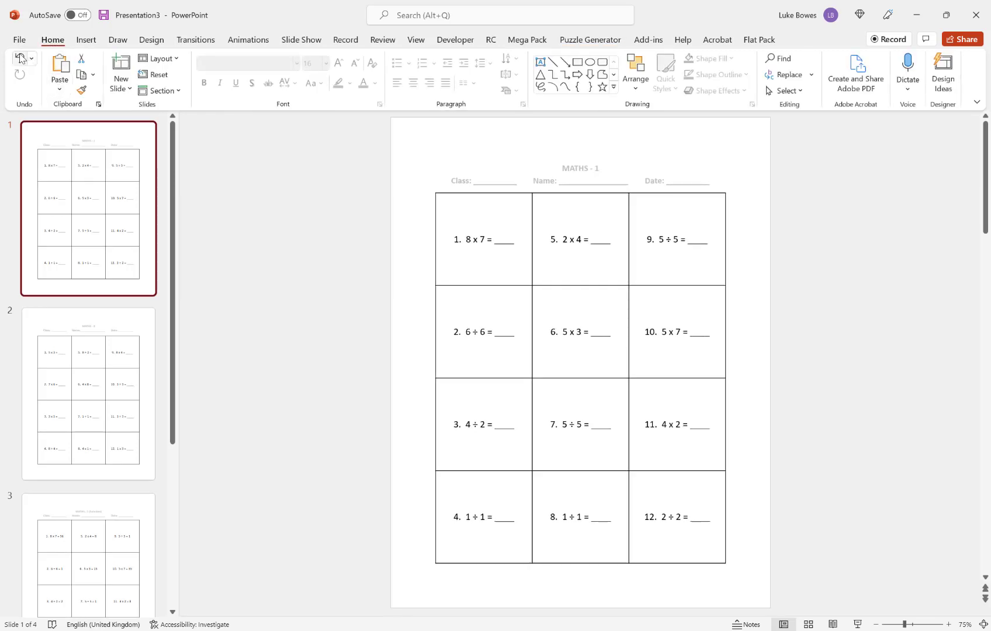
left_click(579, 40)
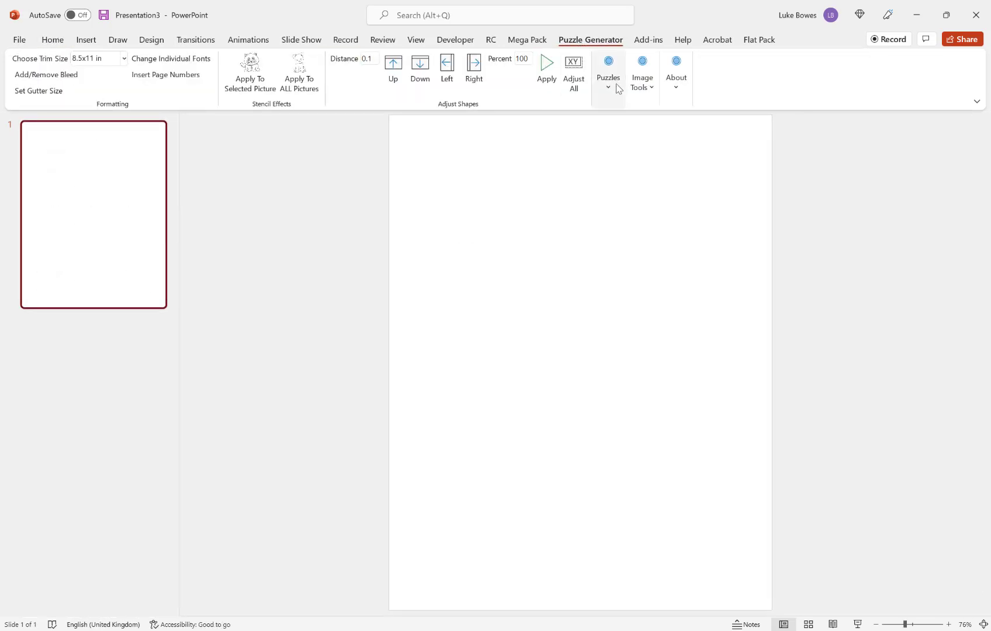
left_click(619, 89)
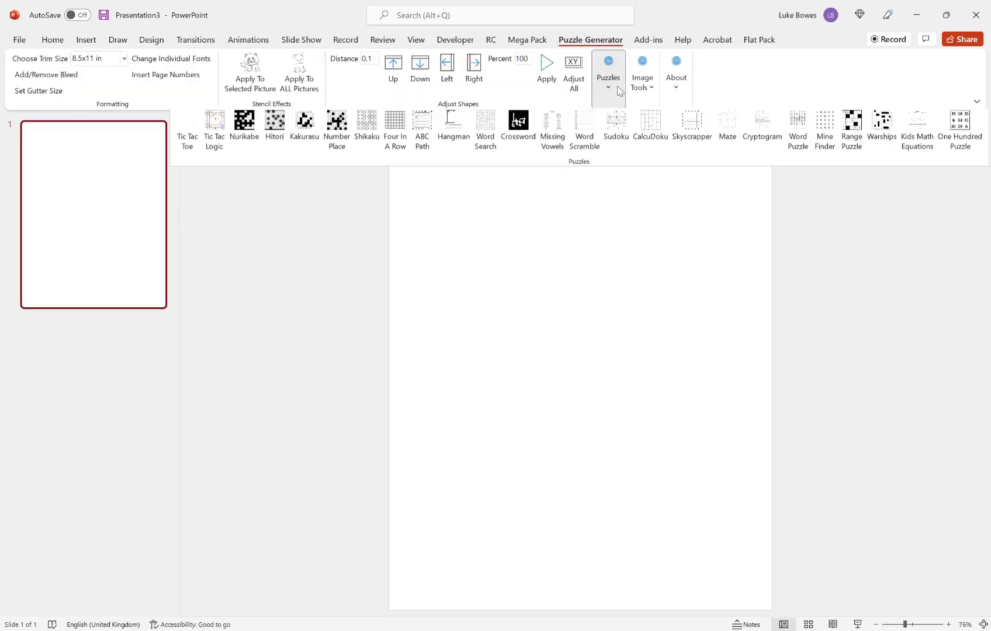
left_click(919, 150)
left_click(507, 378)
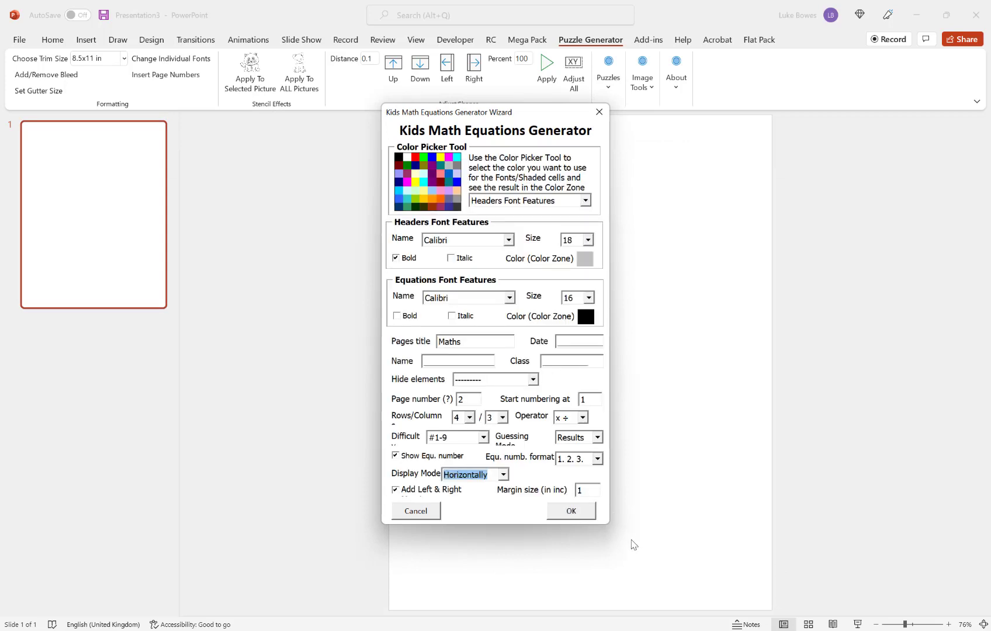
left_click(533, 380)
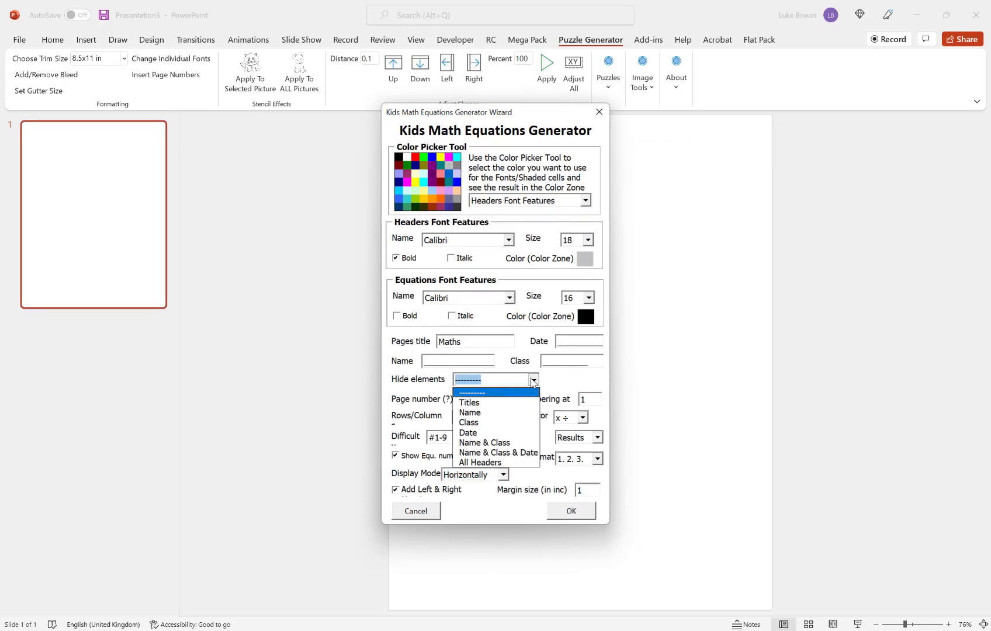
left_click(507, 463)
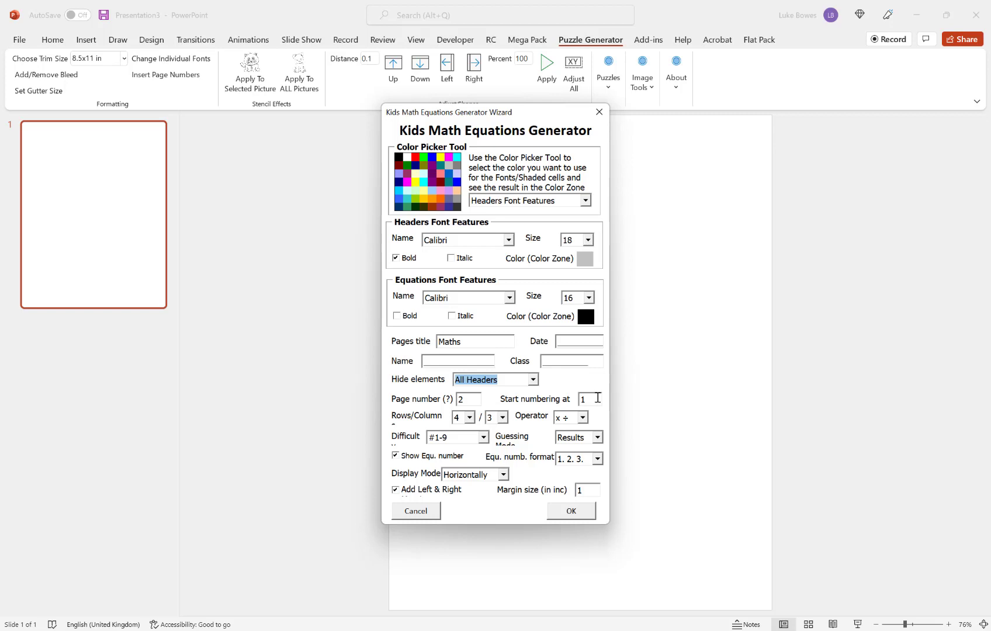
left_click(599, 399)
Step: Set the worksheet grid to 7 rows by 3 columns and generate the slides
left_click(469, 418)
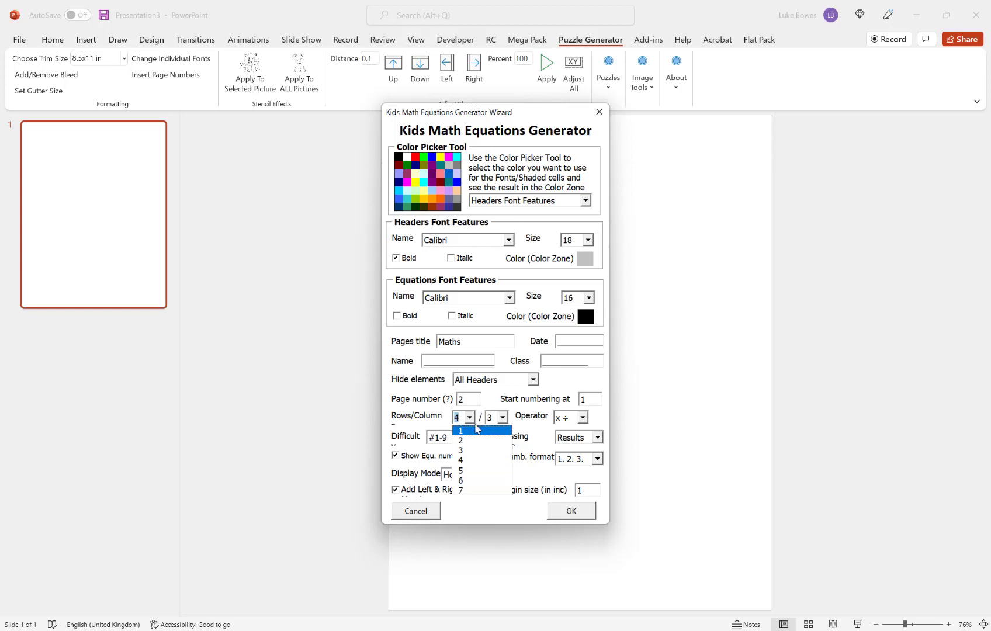
left_click(502, 419)
left_click(502, 419)
left_click(502, 418)
left_click(469, 417)
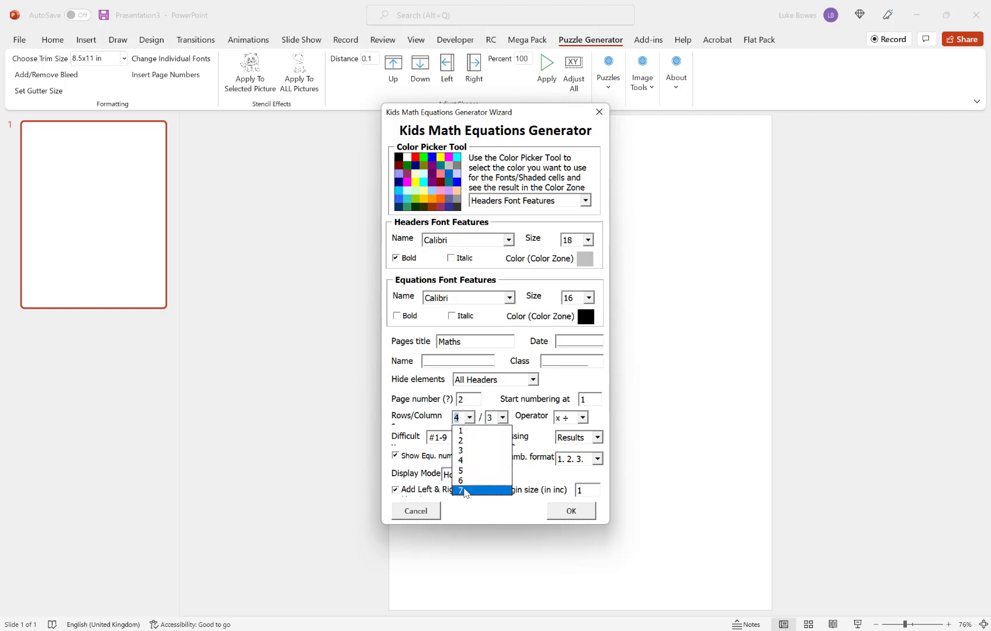
left_click(461, 490)
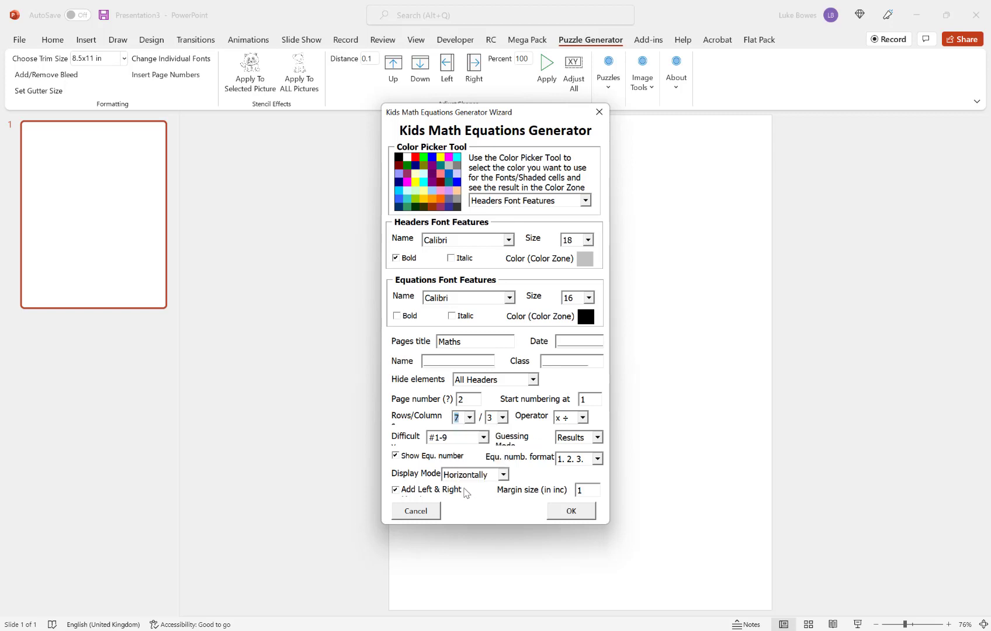
left_click(571, 510)
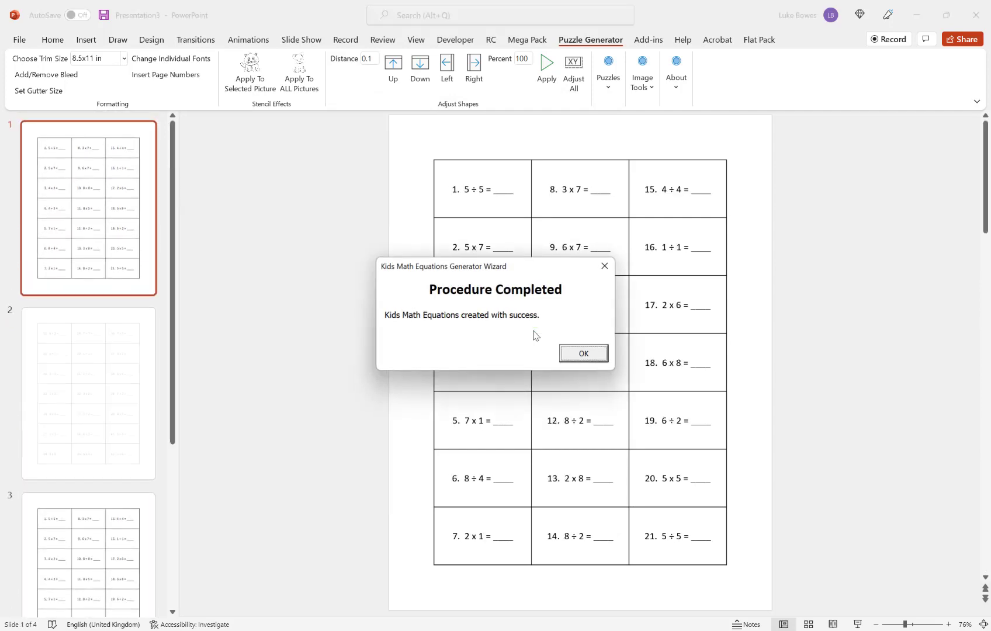
left_click(579, 354)
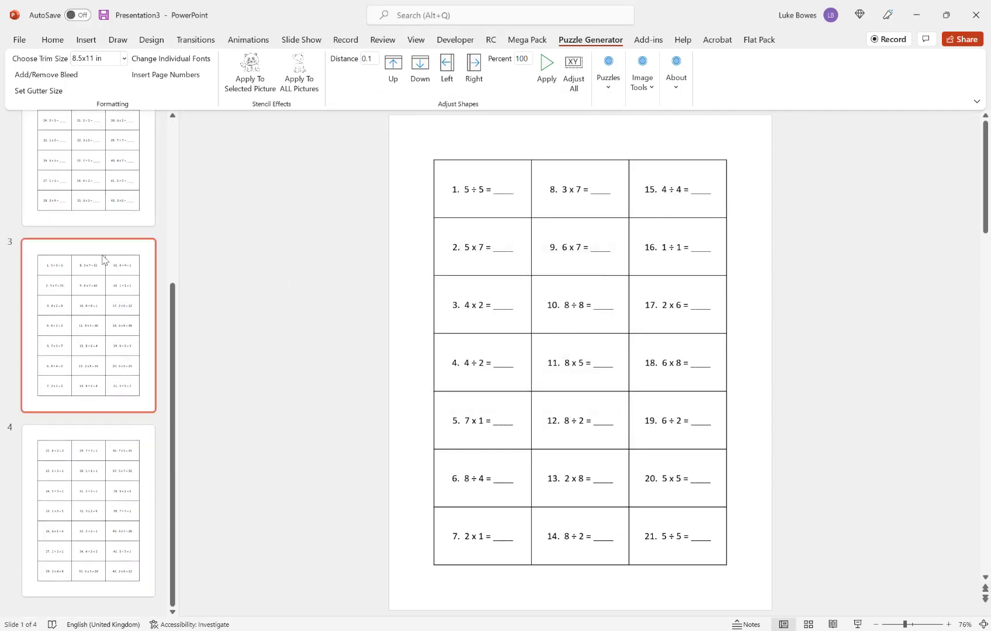
Step: Check the first 7×3 worksheet slide, then undo the generated slides
left_click(104, 205)
scroll(99, 283, "down", 1)
scroll(82, 193, "up", 1)
left_click(52, 41)
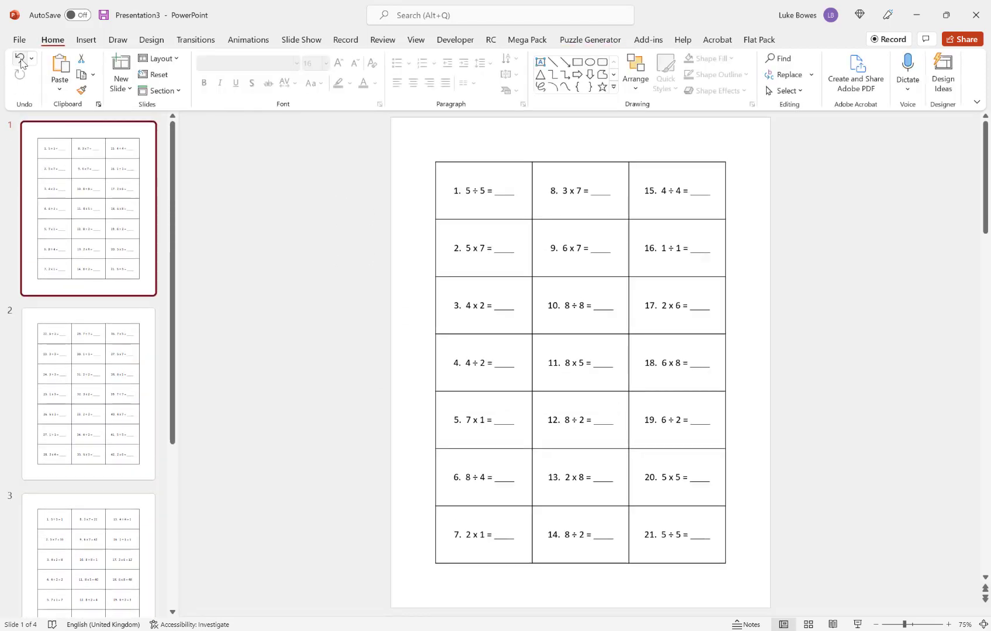
left_click(586, 45)
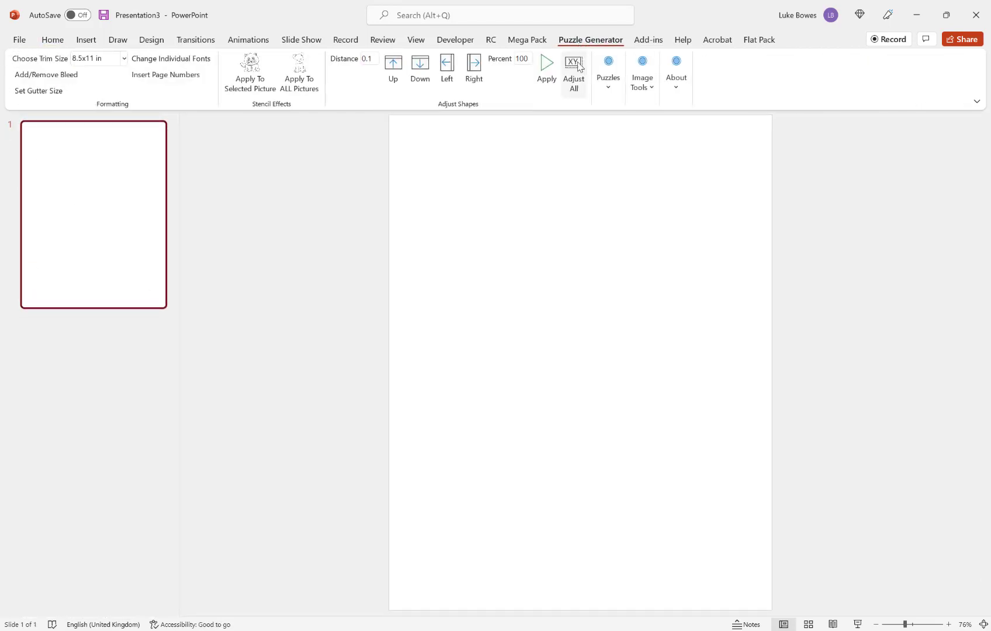
left_click(609, 71)
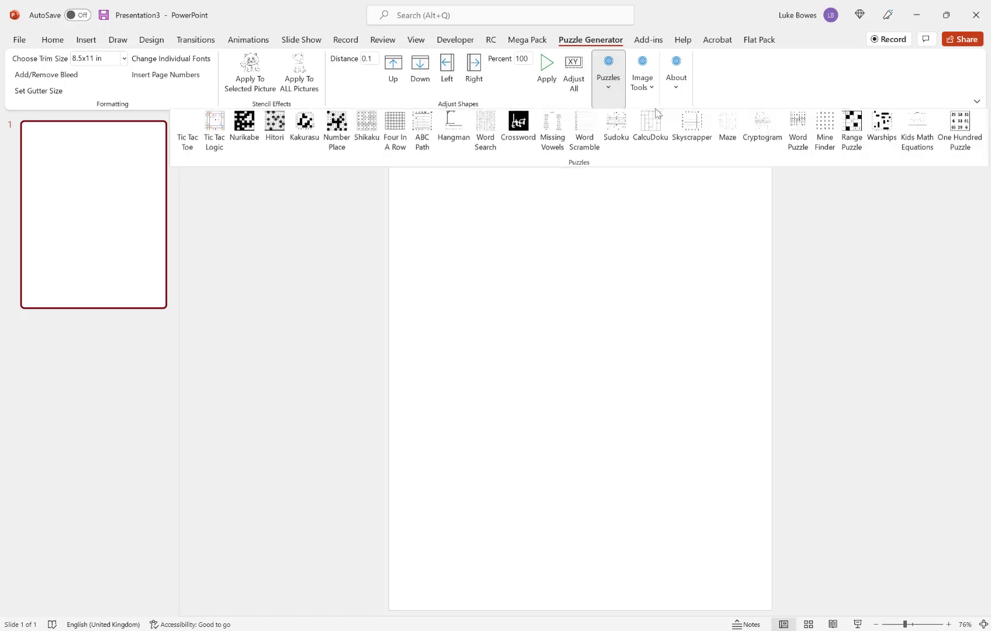
left_click(919, 143)
left_click(503, 378)
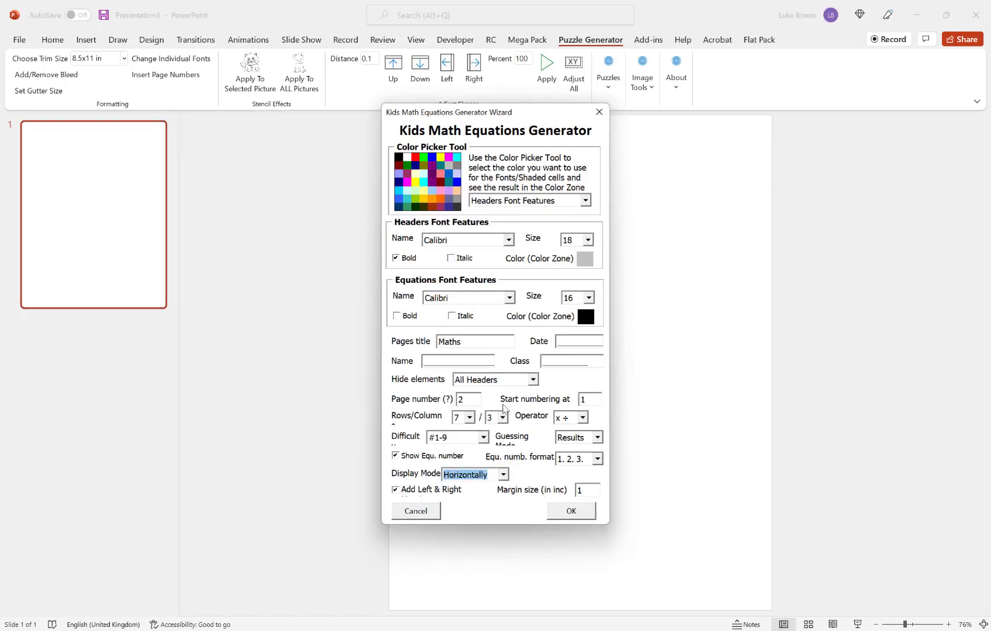
left_click(469, 418)
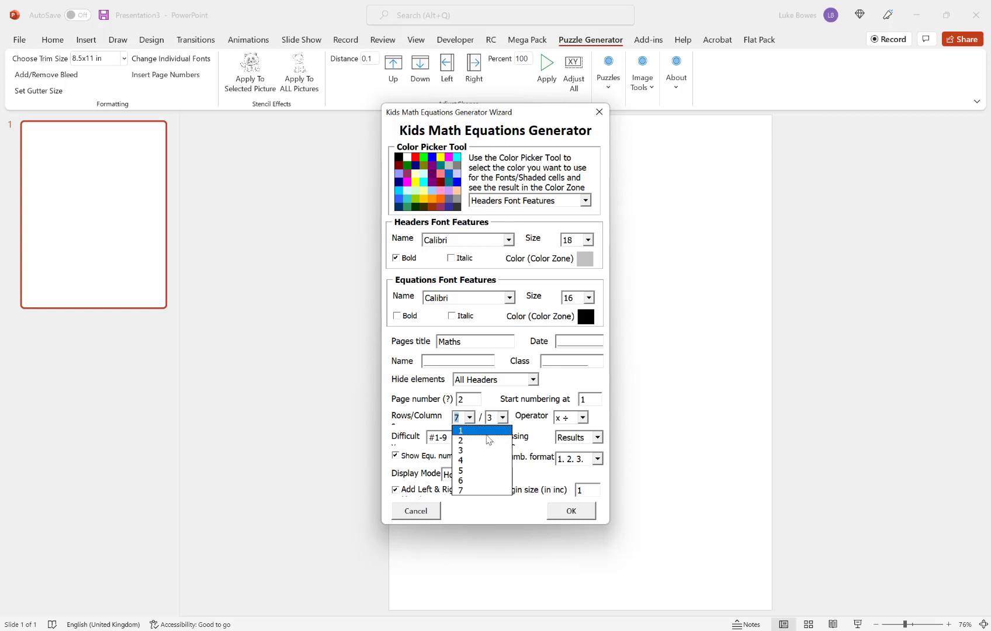
left_click(477, 431)
left_click(503, 418)
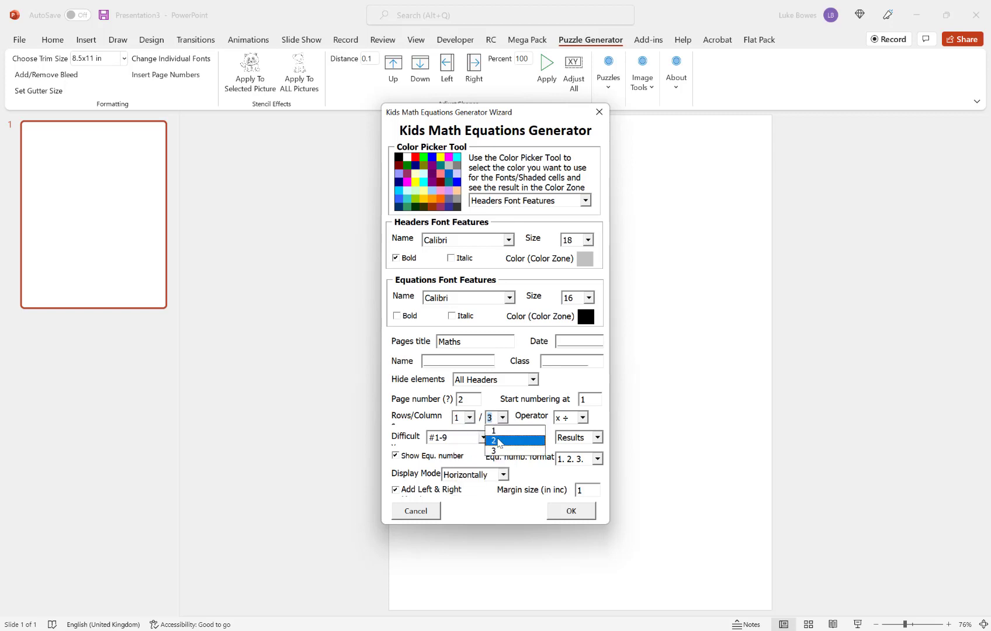
left_click(495, 439)
left_click(571, 510)
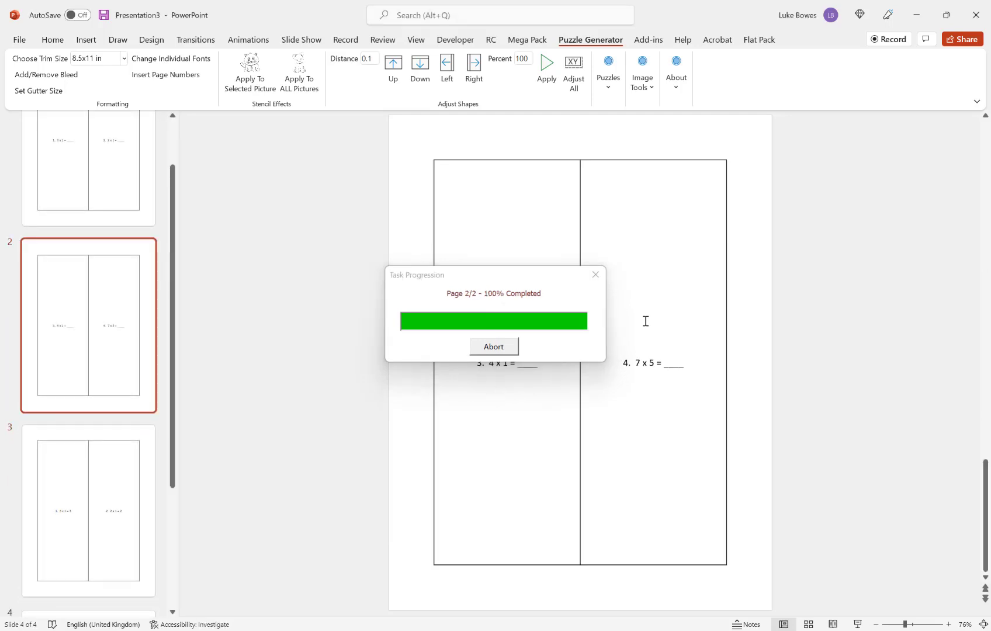
left_click(584, 356)
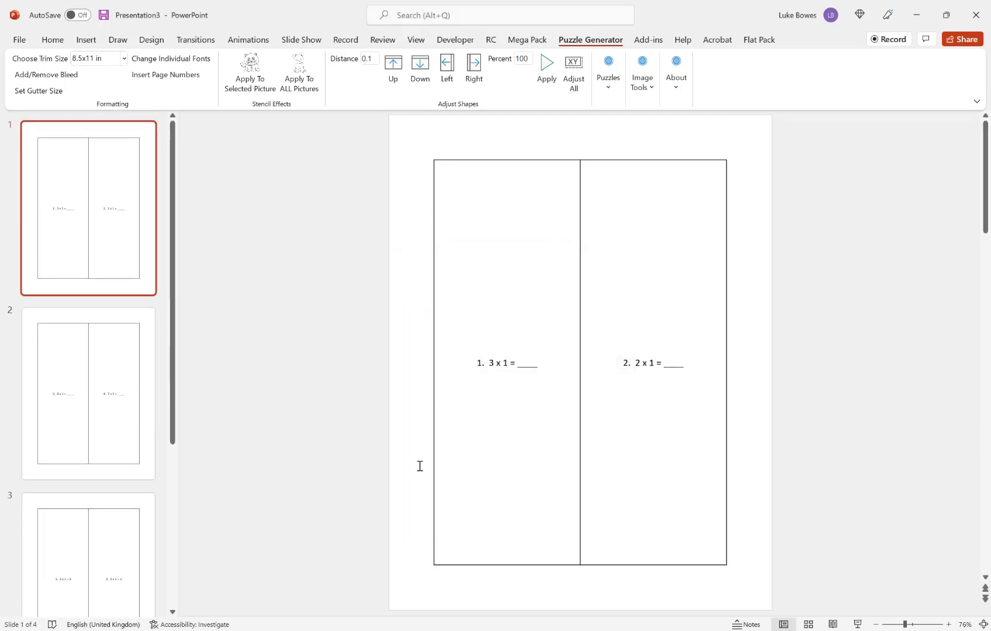
left_click(53, 39)
left_click(19, 57)
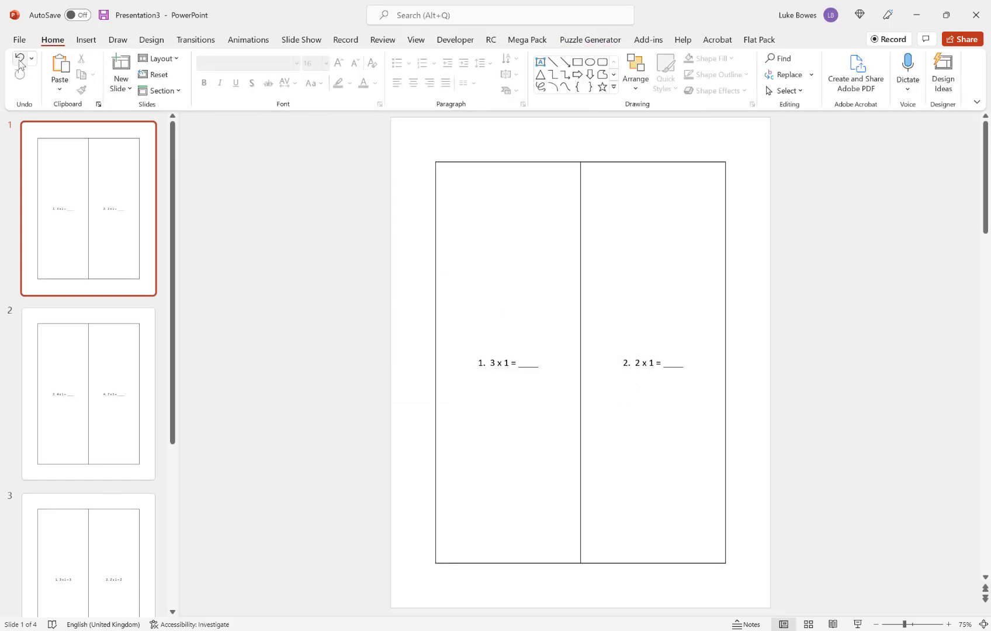
Step: Reopen the Kids Math Equations generator at its settings page
left_click(614, 42)
left_click(610, 76)
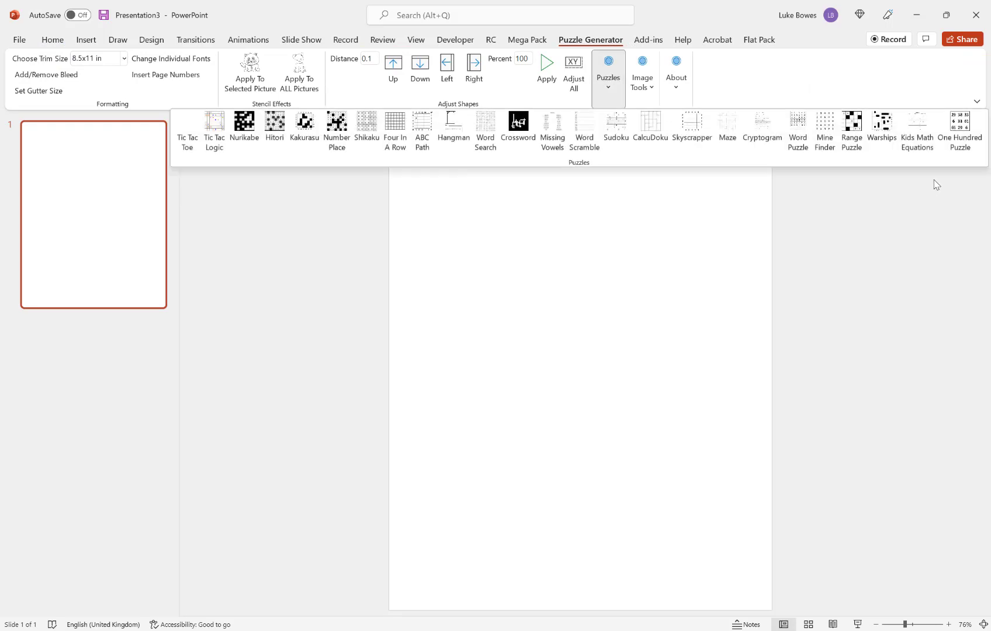
left_click(918, 142)
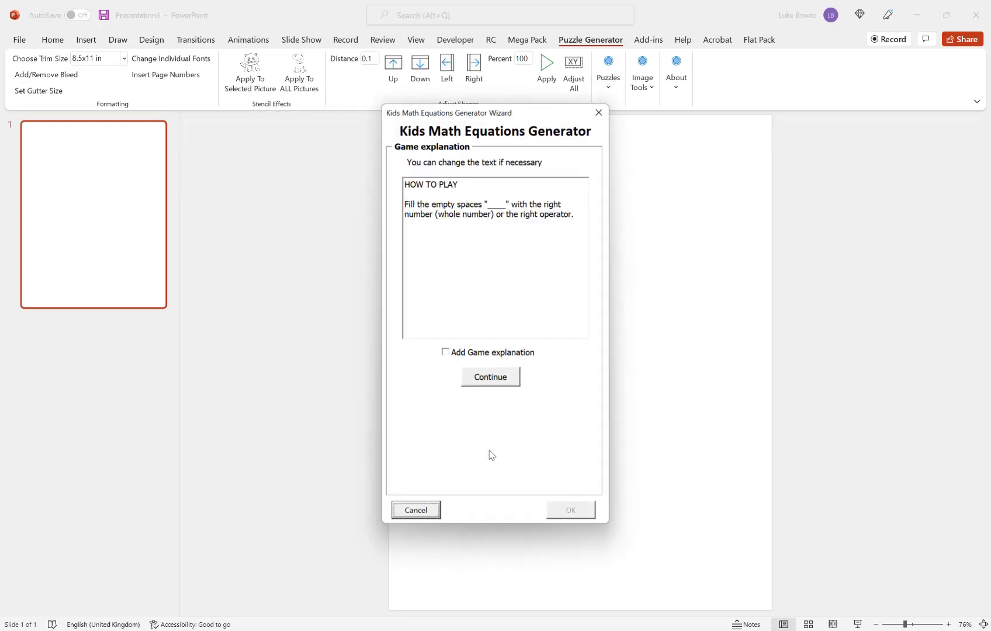
left_click(513, 383)
Step: Set 2 rows, 1 column and equation size 34, then generate the worksheets
left_click(469, 417)
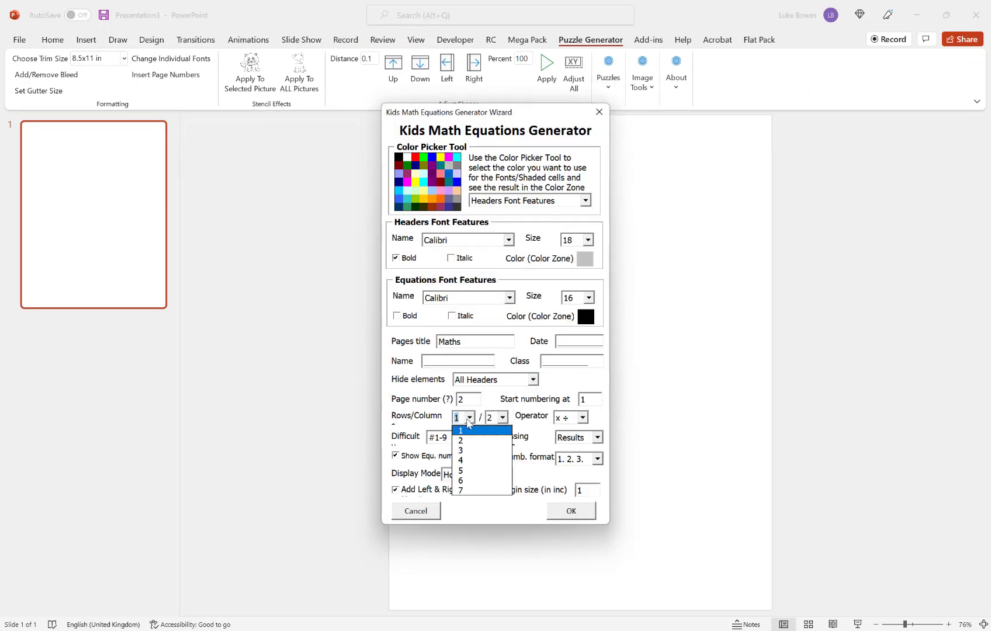
left_click(470, 438)
left_click(503, 417)
left_click(490, 431)
left_click(588, 298)
scroll(610, 344, "down", 4)
left_click(582, 381)
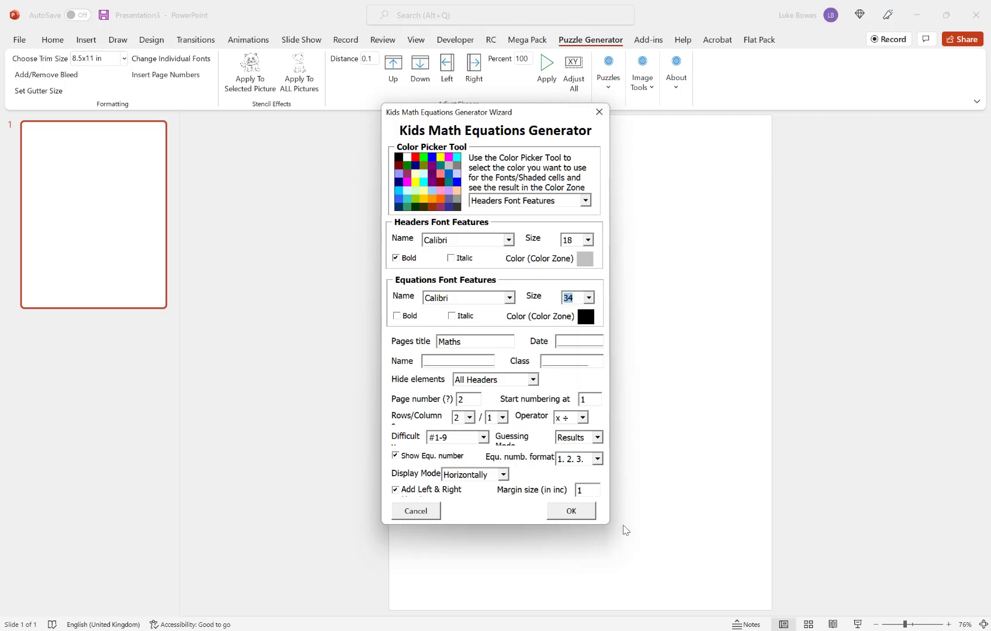
left_click(587, 512)
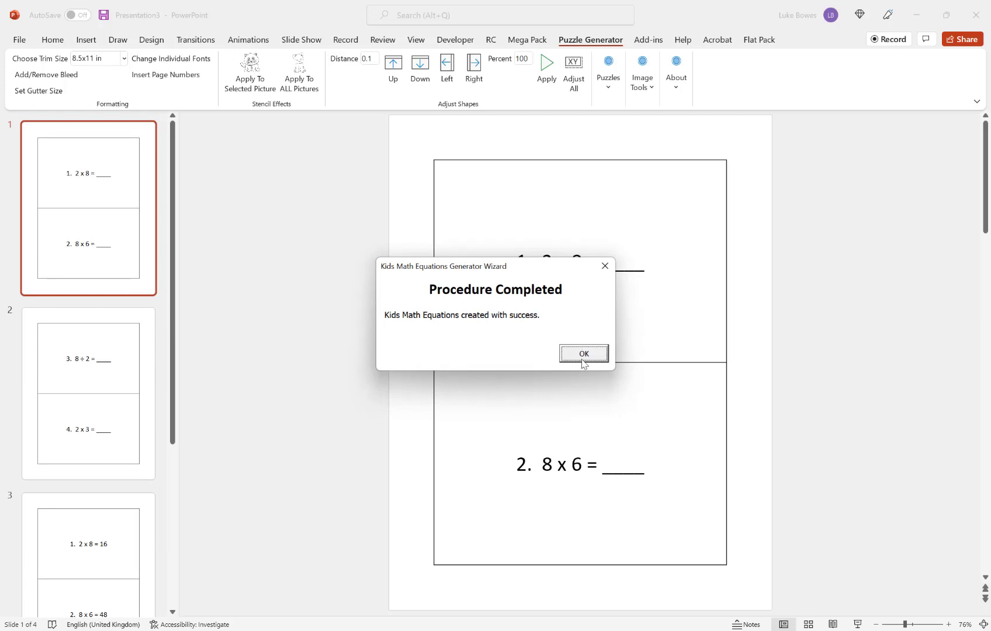
left_click(583, 353)
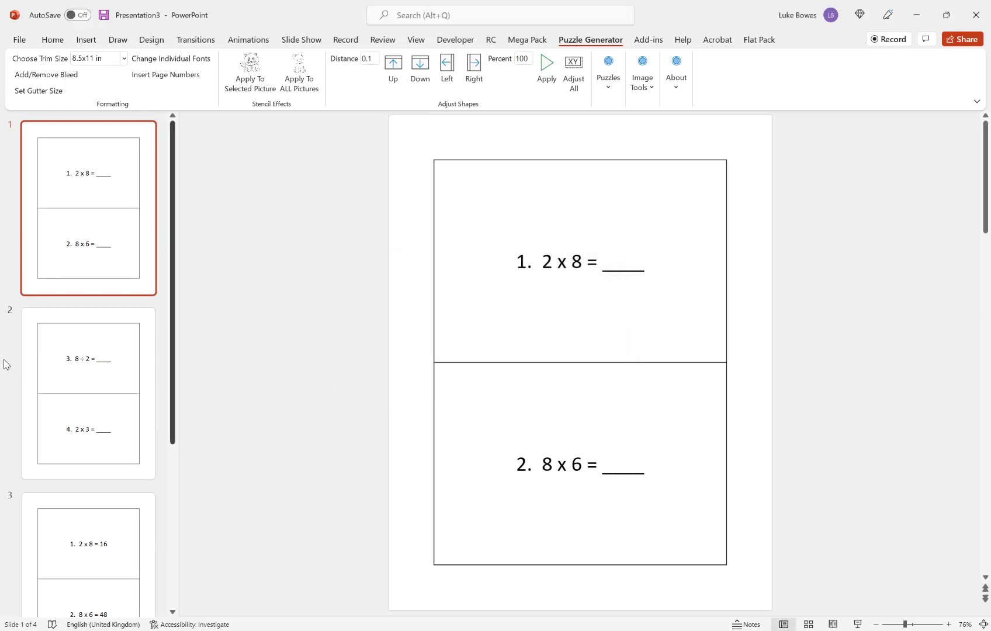
Step: Undo the large-print worksheets and reopen the Kids Math Equations settings
left_click(51, 40)
left_click(22, 61)
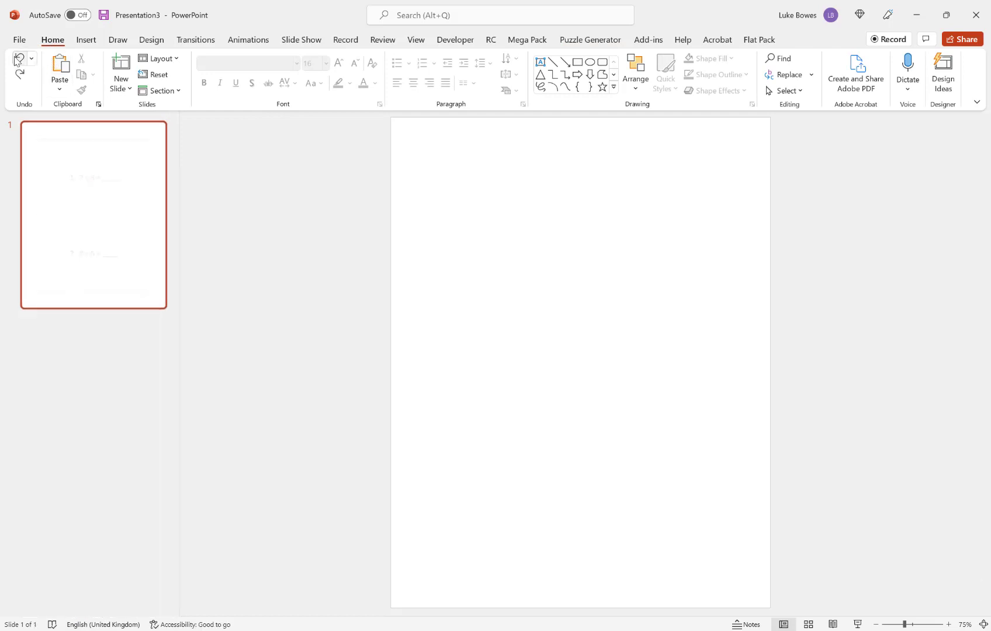
left_click(592, 40)
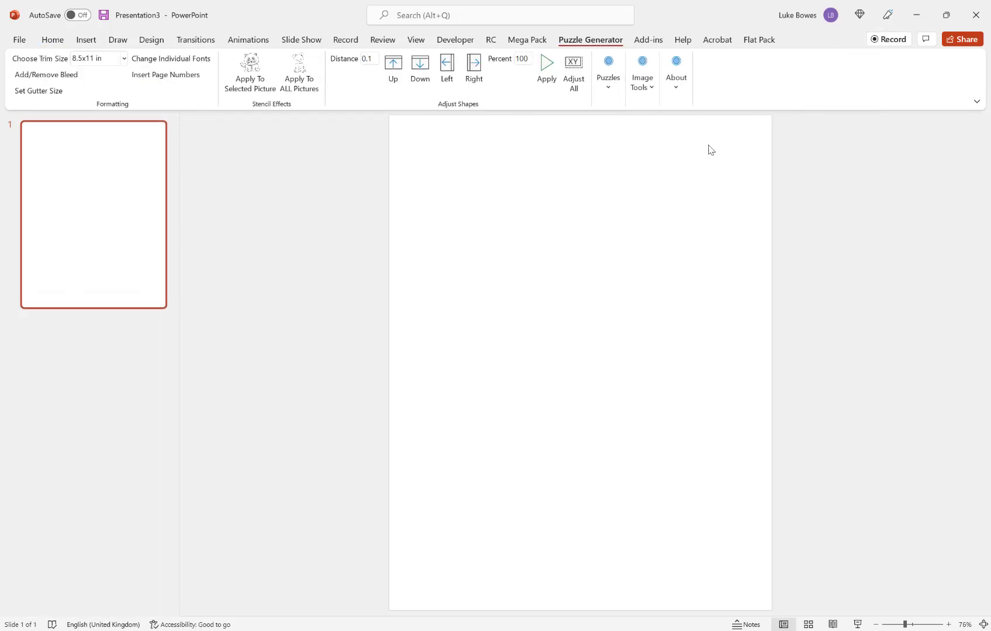
left_click(610, 88)
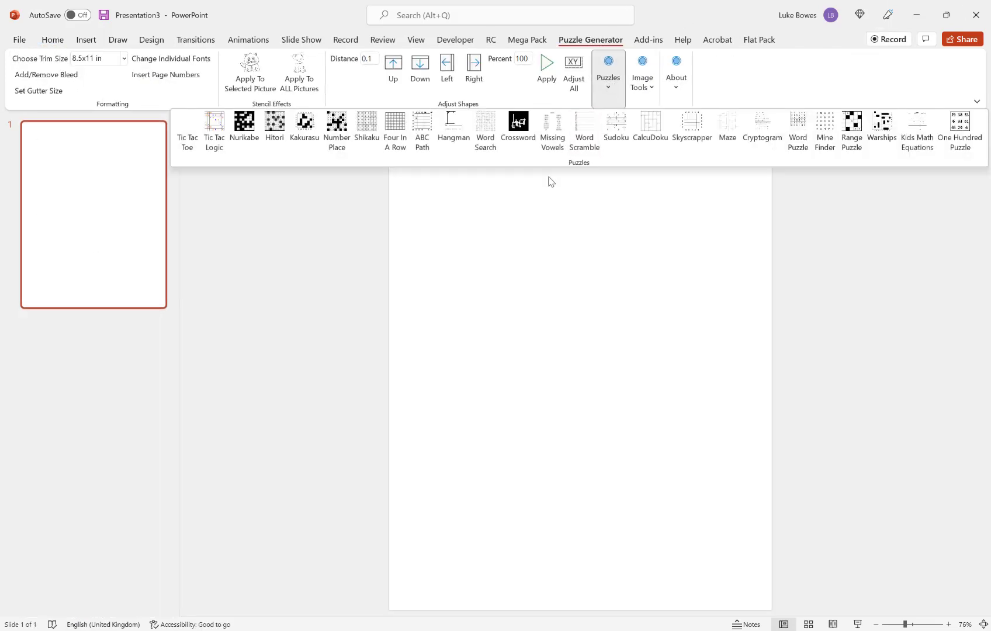
left_click(915, 143)
left_click(491, 377)
Step: Set equation size 16 with a 6-row by 3-column grid
left_click(588, 298)
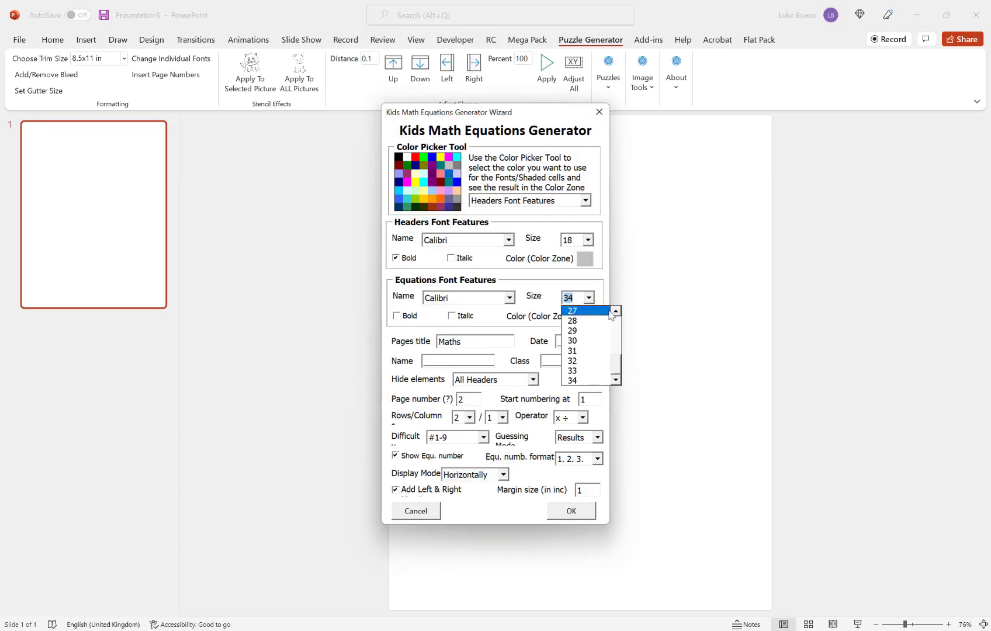
left_click_drag(618, 363, 588, 327)
left_click(587, 327)
left_click(469, 417)
left_click(464, 477)
left_click(501, 417)
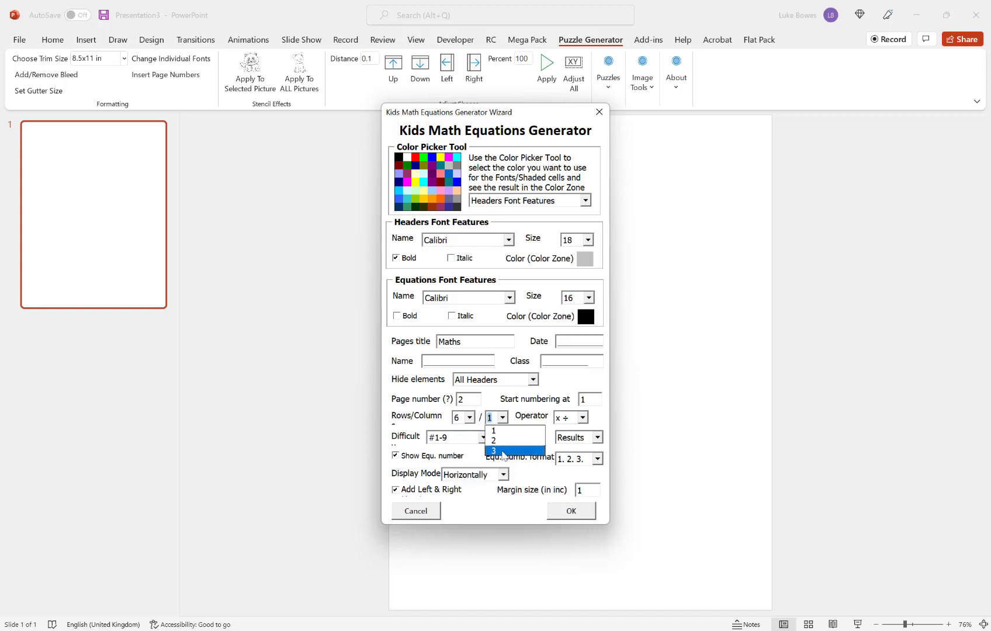
left_click(503, 449)
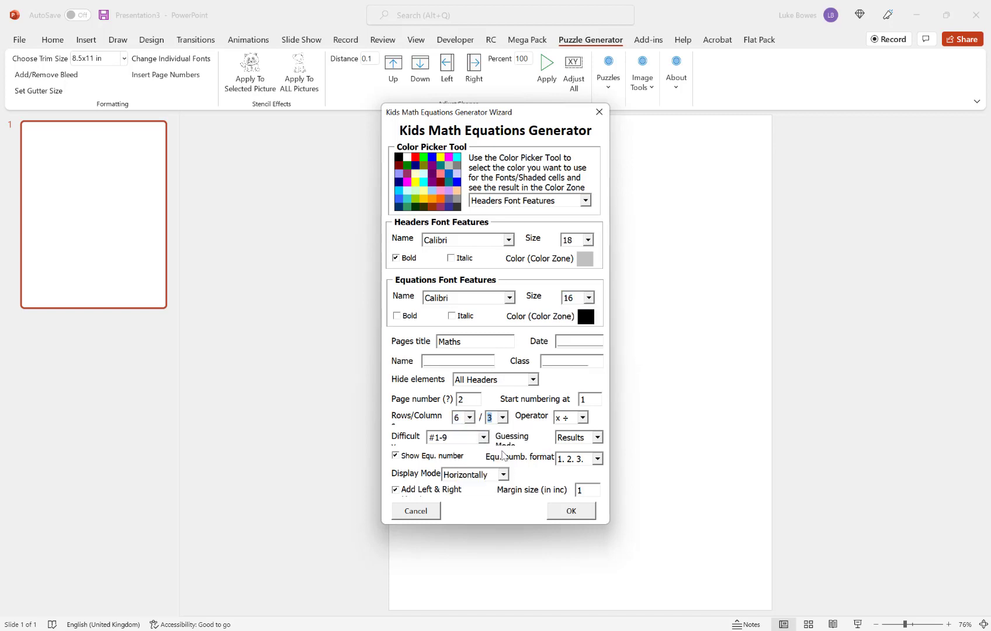
Step: Restrict the operator to + (addition only) and generate the worksheets
left_click(578, 419)
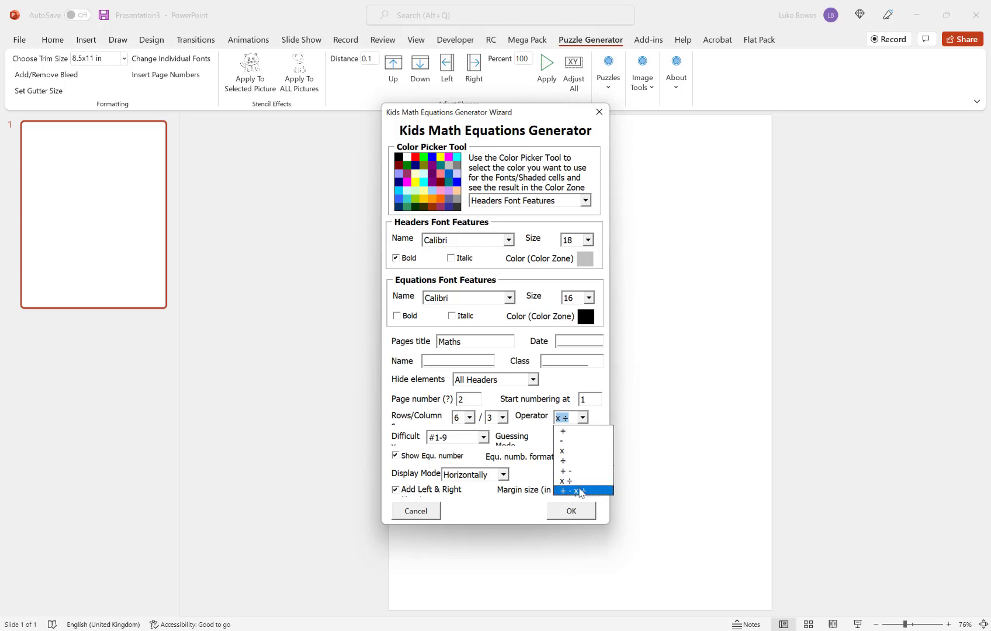
left_click(582, 432)
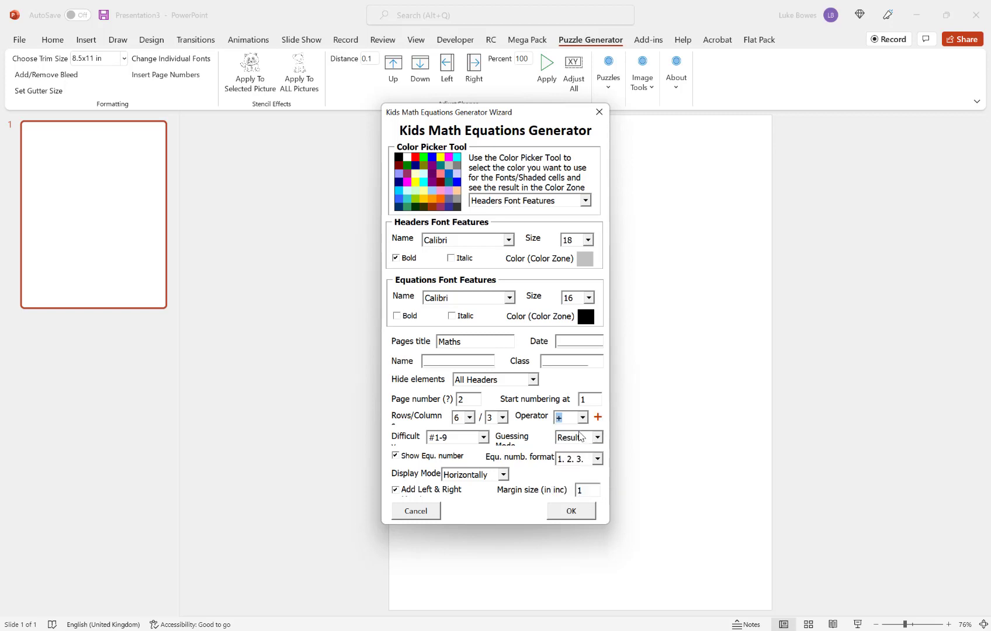
left_click(575, 512)
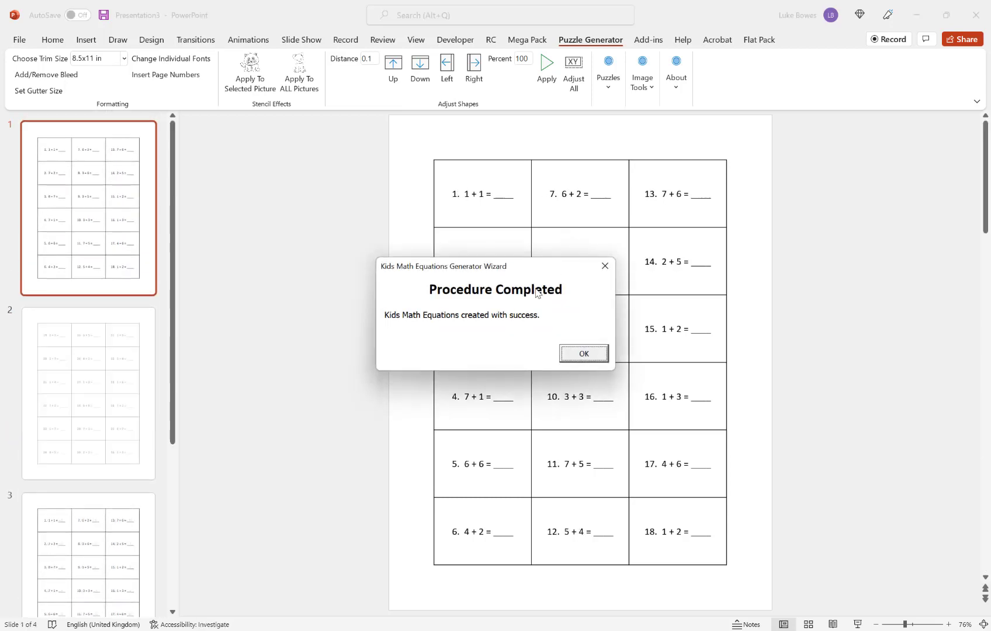
left_click(588, 353)
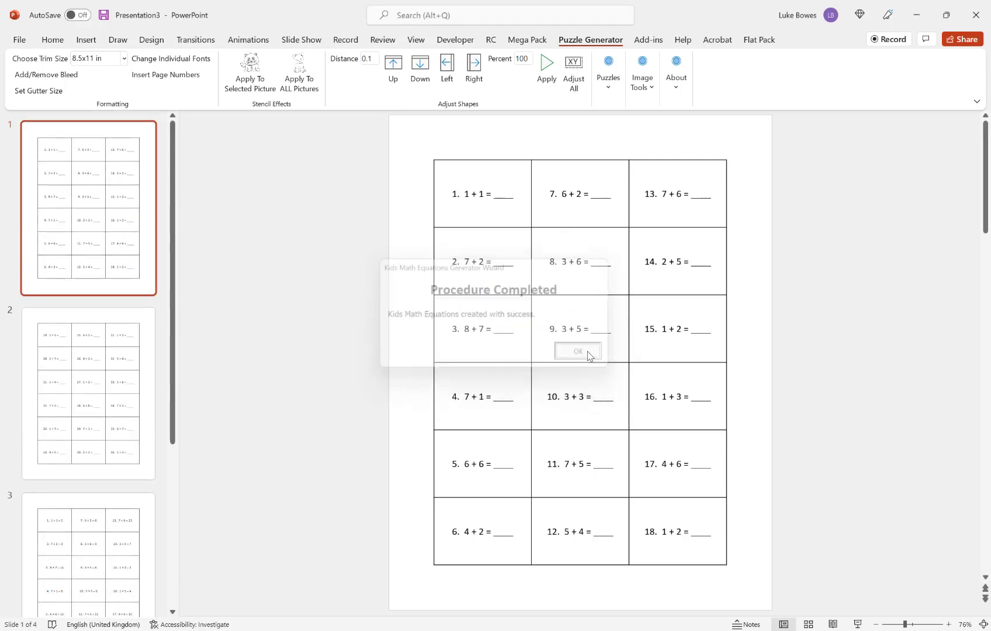
Step: Undo the addition worksheets and relaunch the Kids Math Equations generator
left_click(53, 39)
left_click(20, 58)
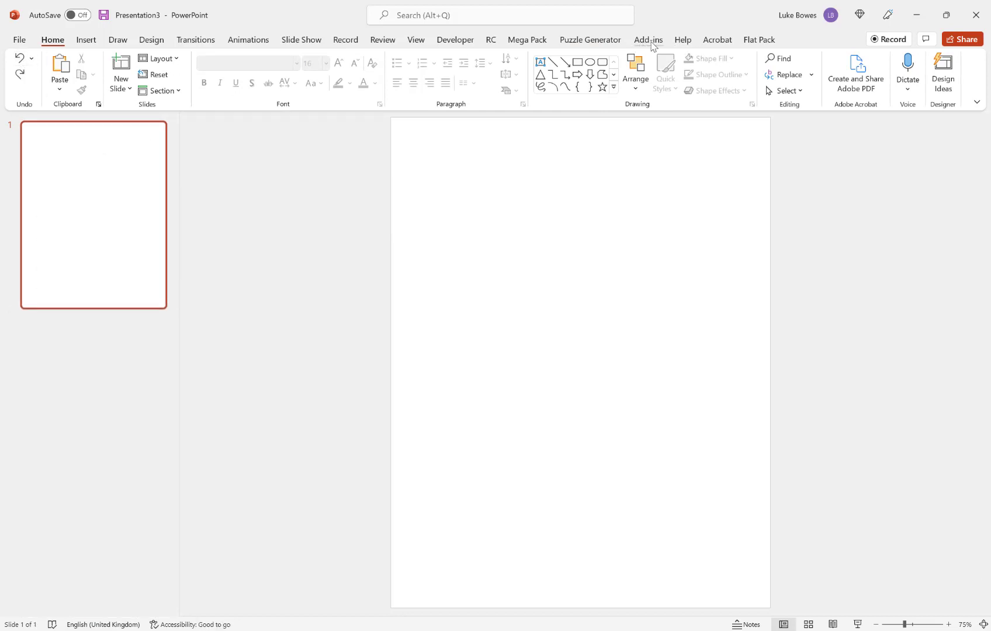
left_click(590, 40)
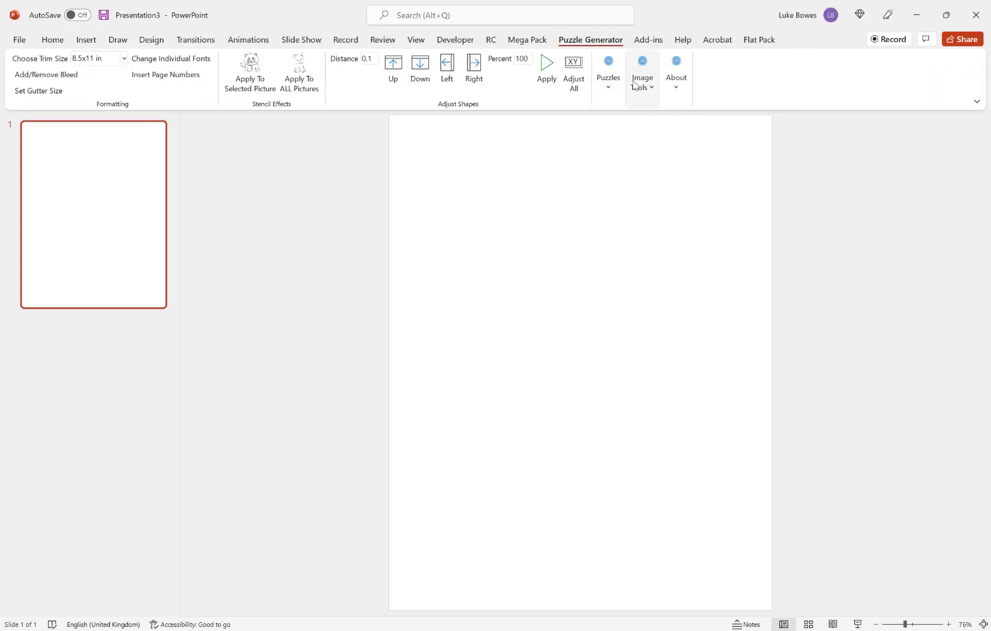
left_click(632, 80)
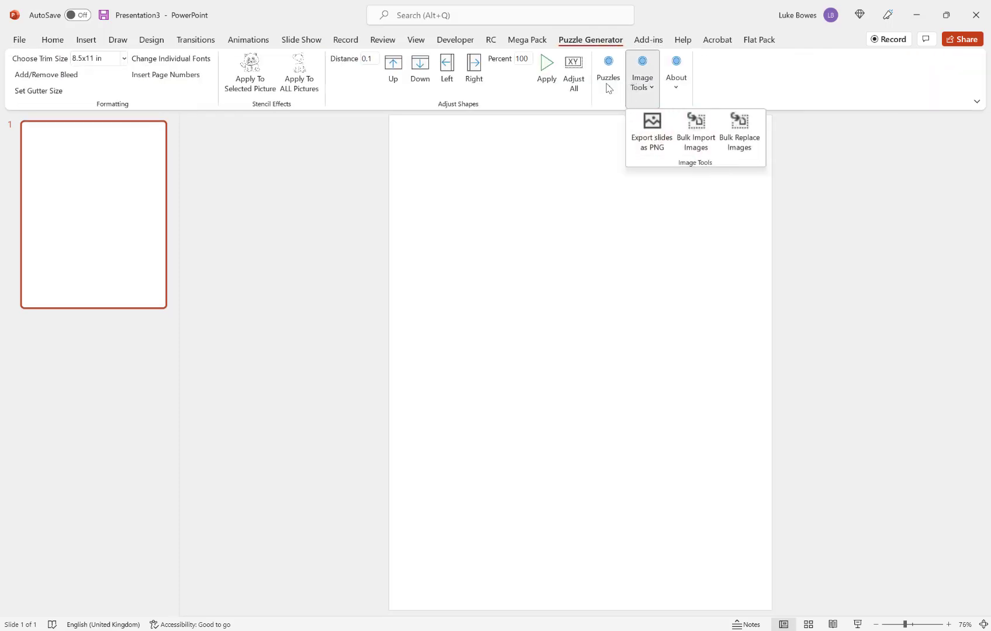
left_click(610, 82)
left_click(610, 88)
left_click(917, 133)
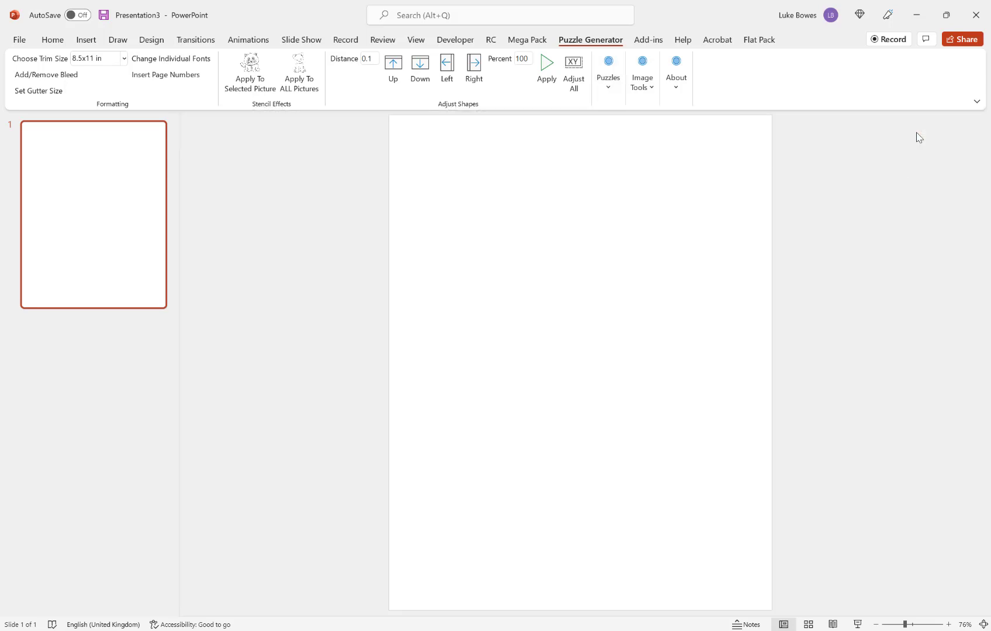
left_click(511, 378)
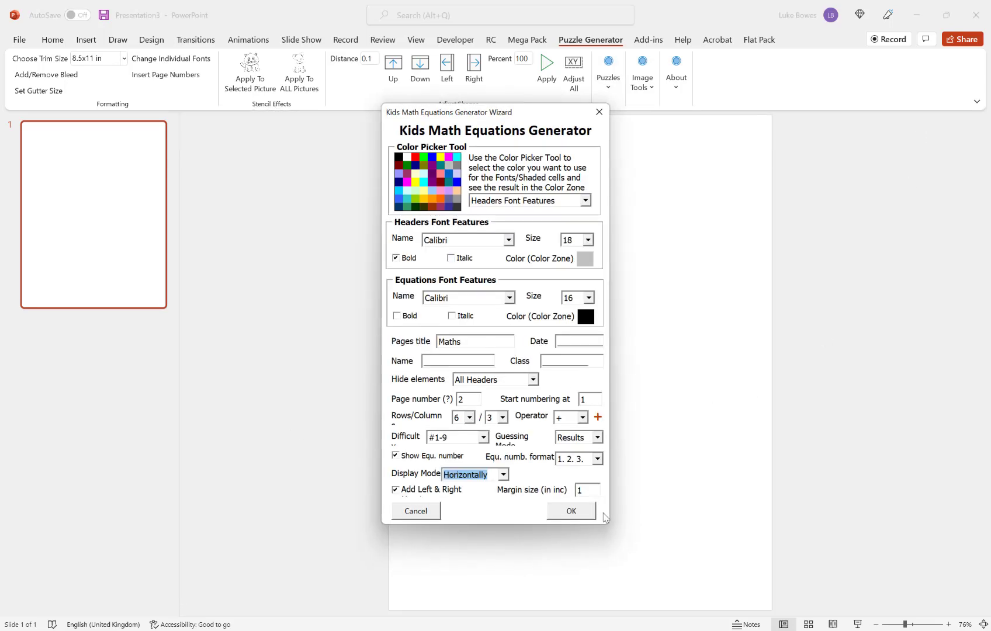
left_click(576, 417)
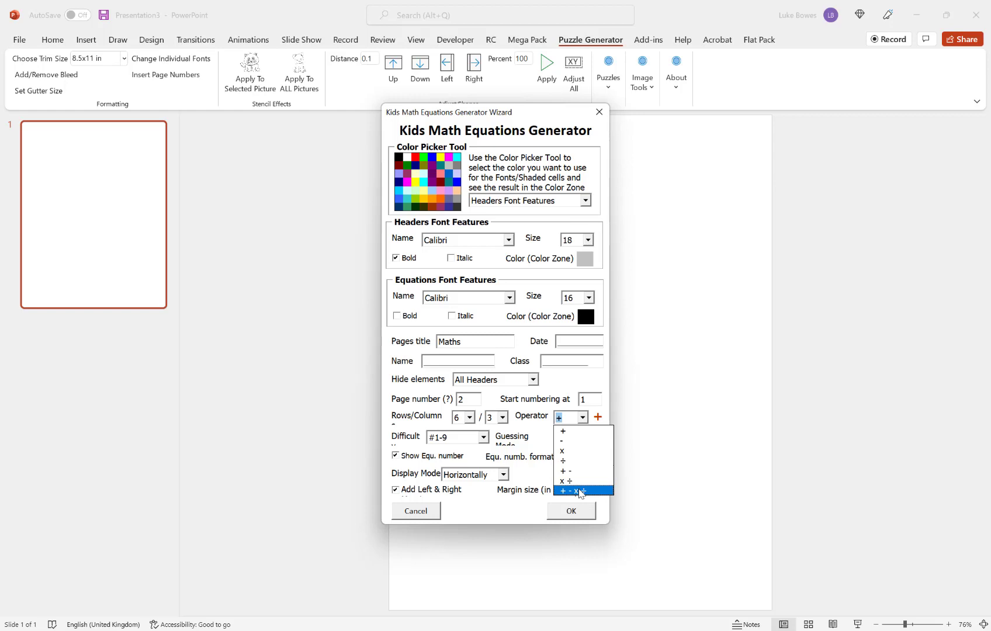
left_click(582, 434)
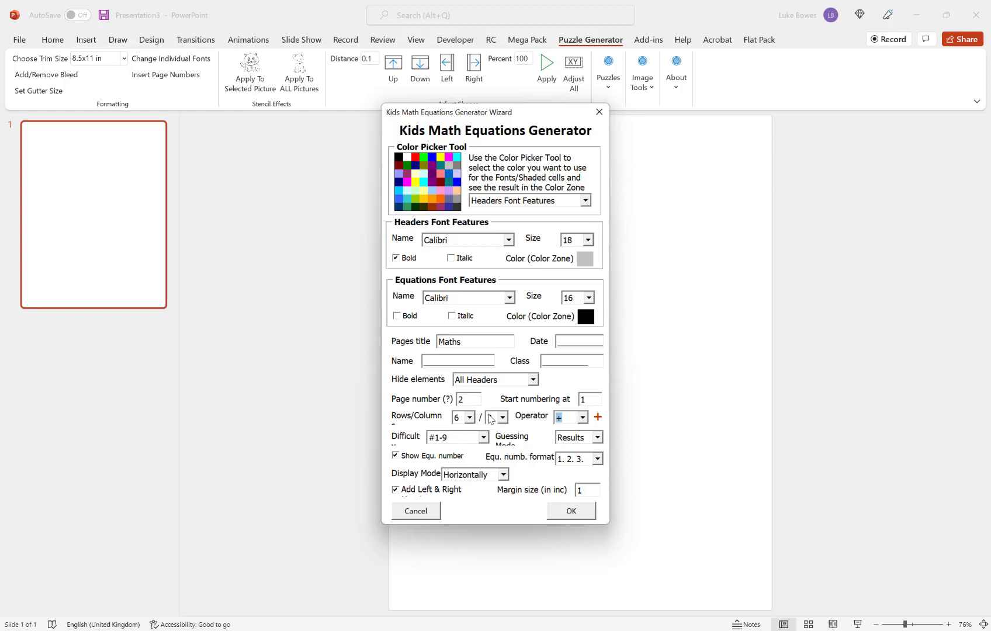
left_click(599, 398)
type("7")
left_click(583, 418)
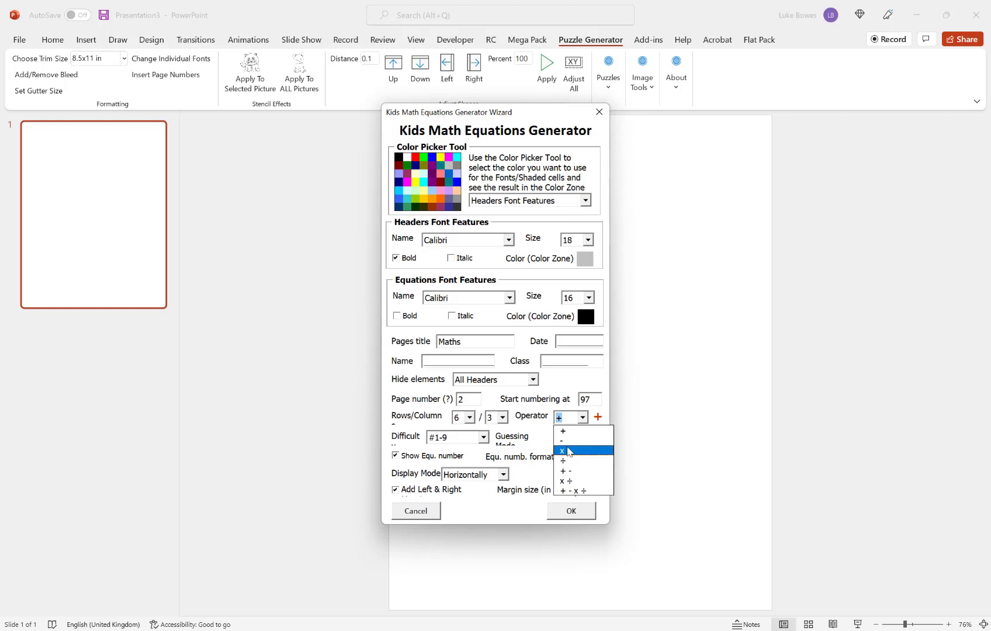
left_click(594, 400)
key("BackSpace")
key("BackSpace")
type("1")
left_click(581, 418)
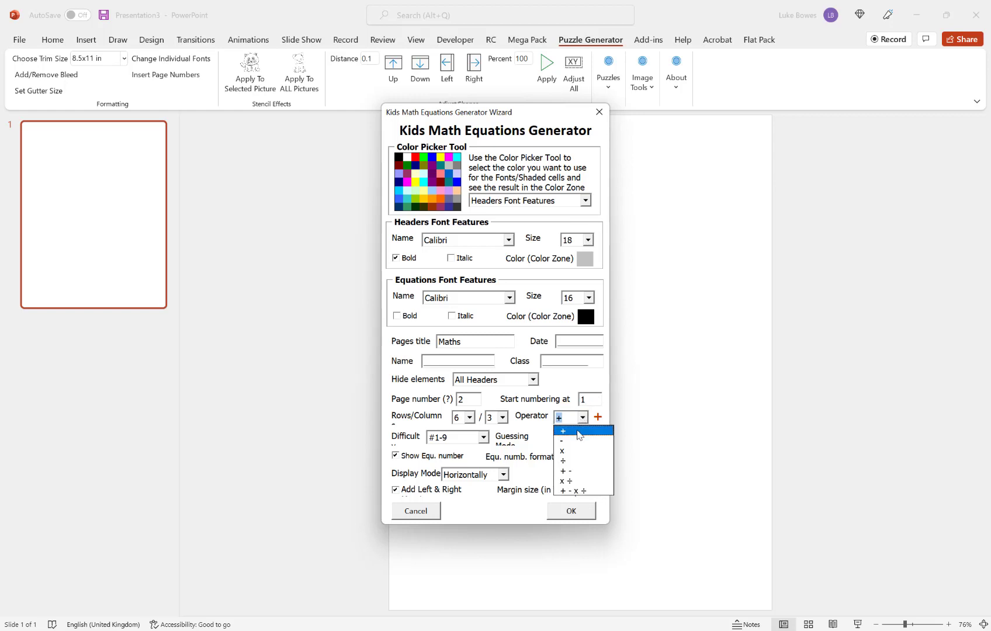
left_click(579, 434)
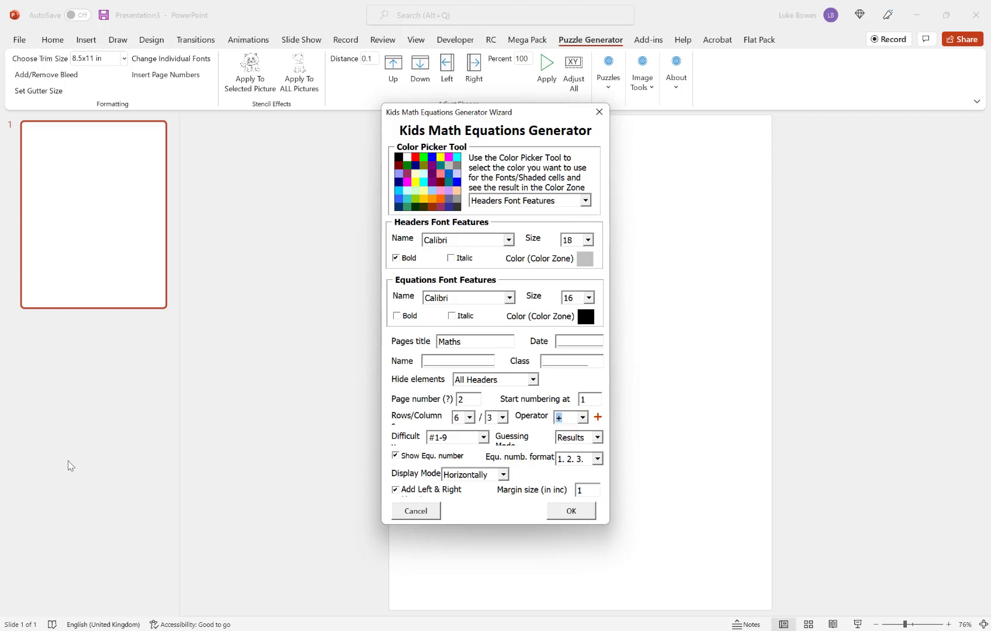
left_click(473, 443)
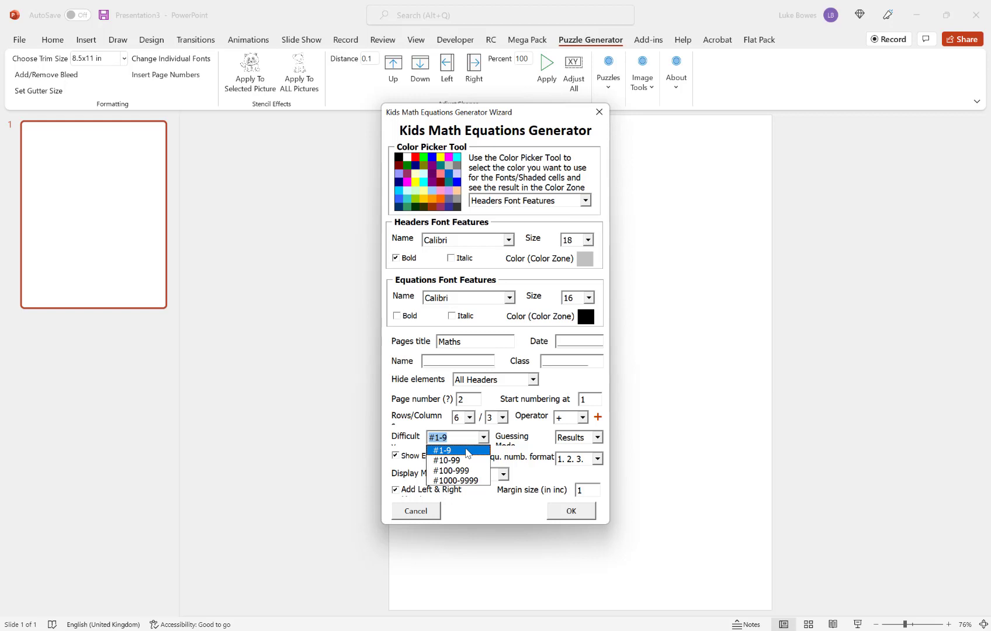
left_click(480, 440)
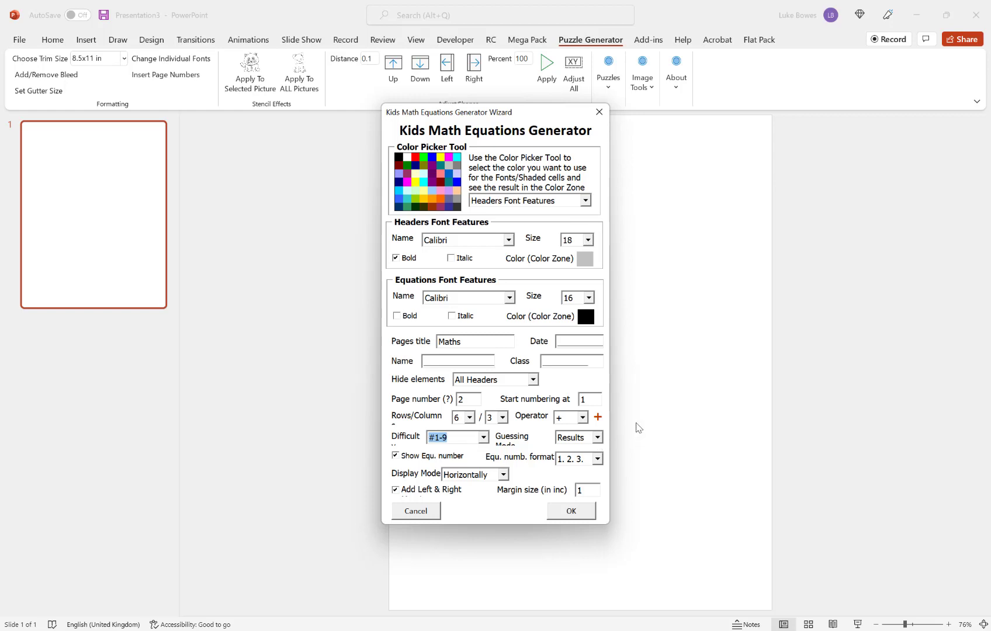
Step: In the extra sums options, make the min/max limits apply to operands
left_click(598, 417)
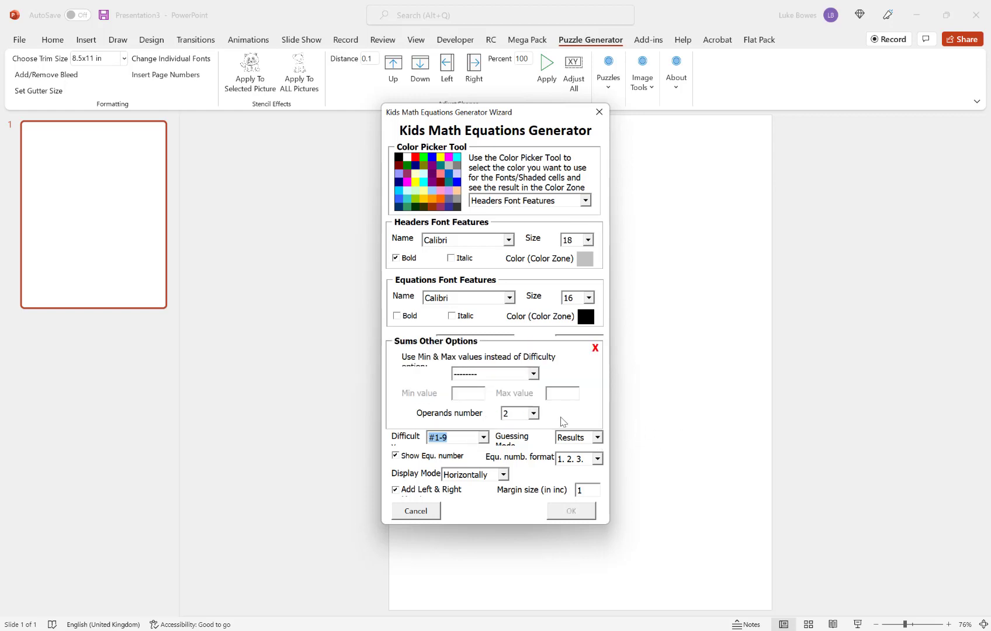
left_click(520, 374)
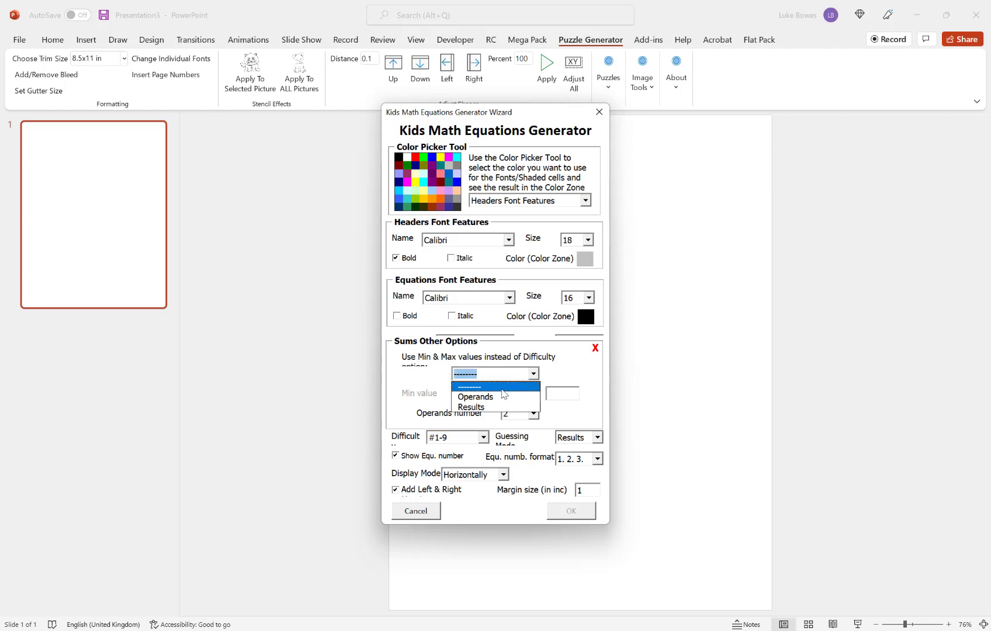
left_click(502, 397)
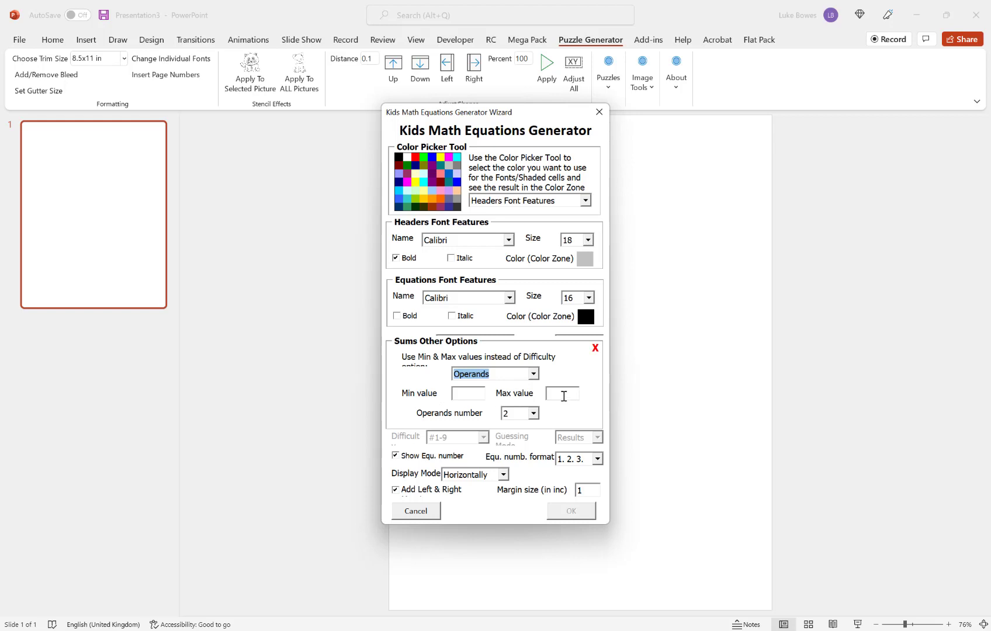
left_click(534, 374)
left_click(518, 408)
left_click(523, 372)
left_click(516, 397)
left_click(532, 375)
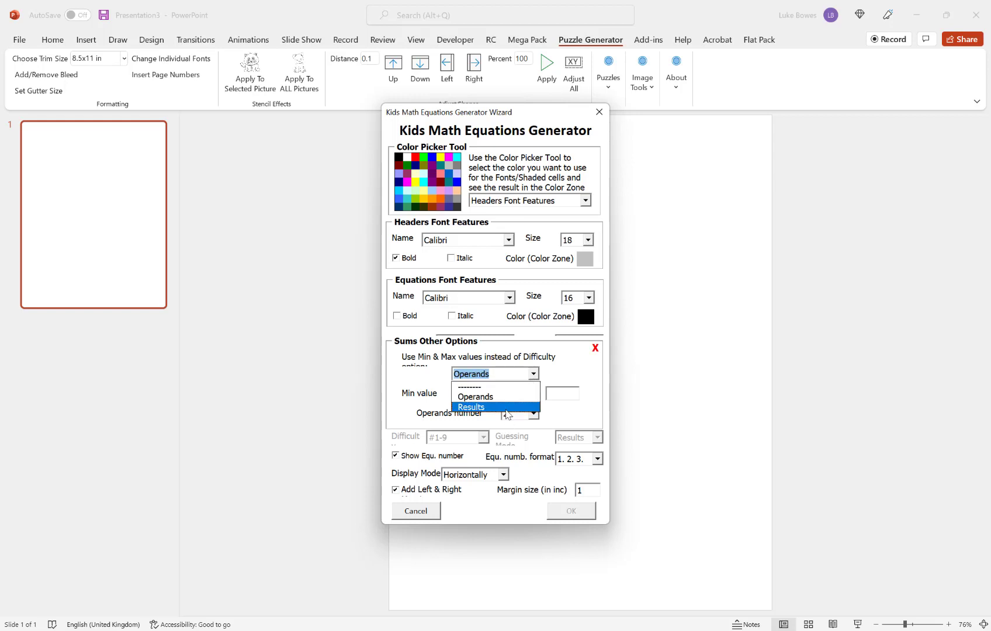
left_click(510, 408)
left_click(533, 414)
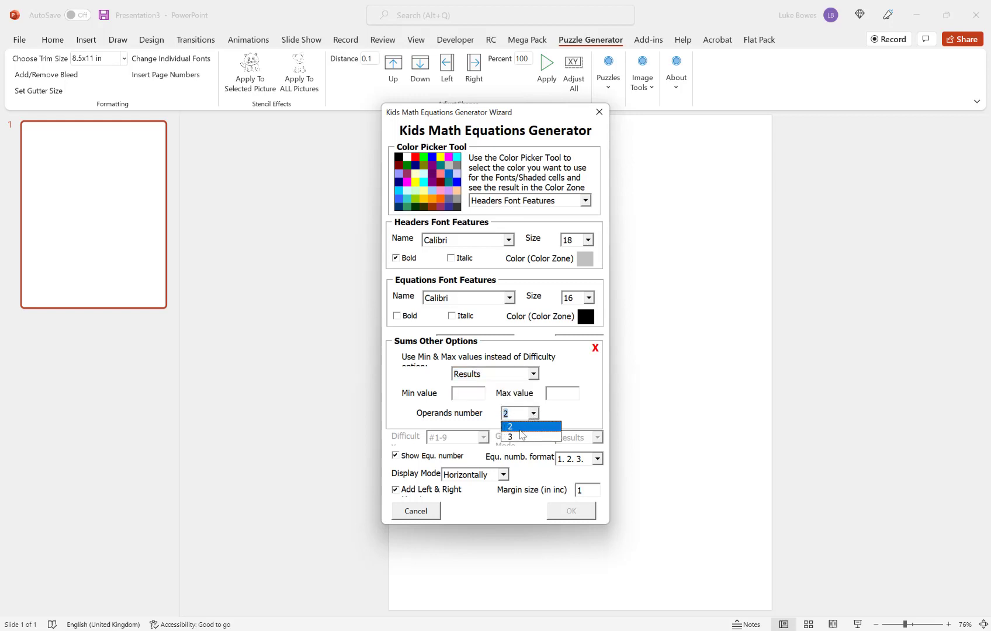
left_click(533, 374)
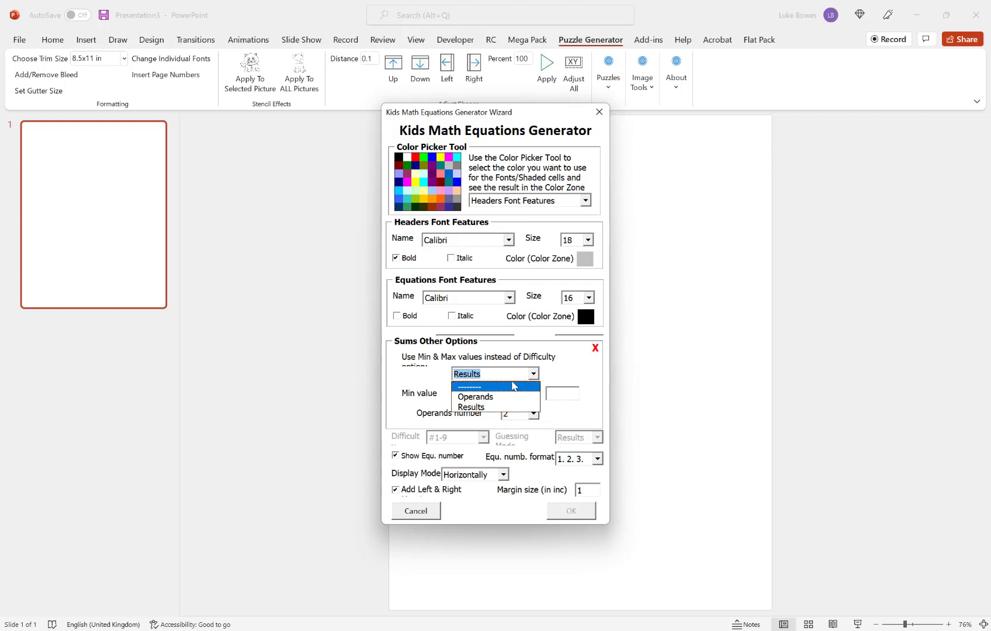
left_click(517, 377)
left_click(519, 377)
left_click(506, 397)
Step: Enter operand Min 50 and Max 150, and choose 3 operands per equation
left_click(462, 393)
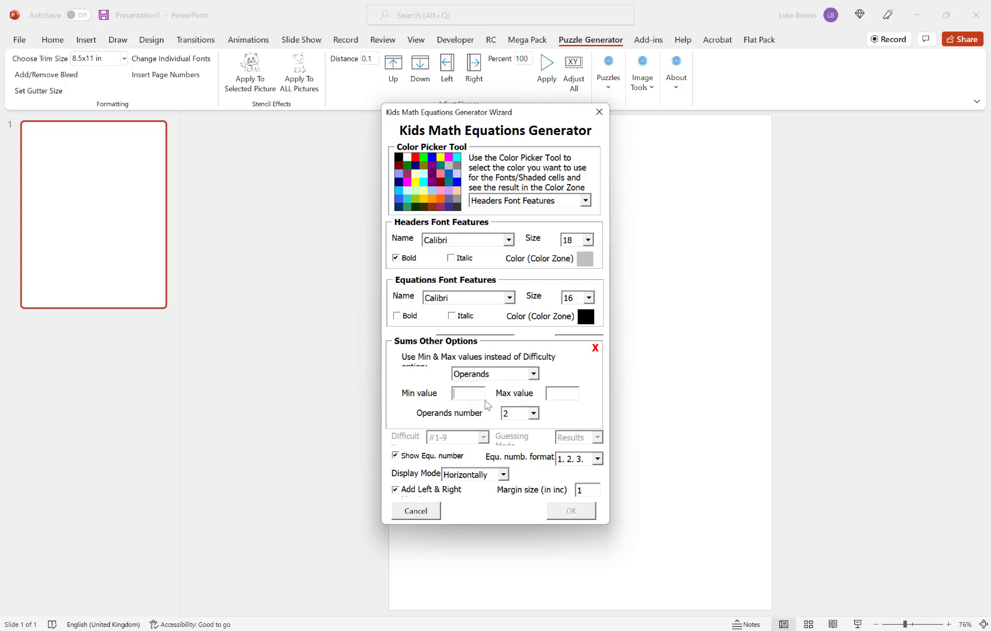
type("50150")
left_click(533, 413)
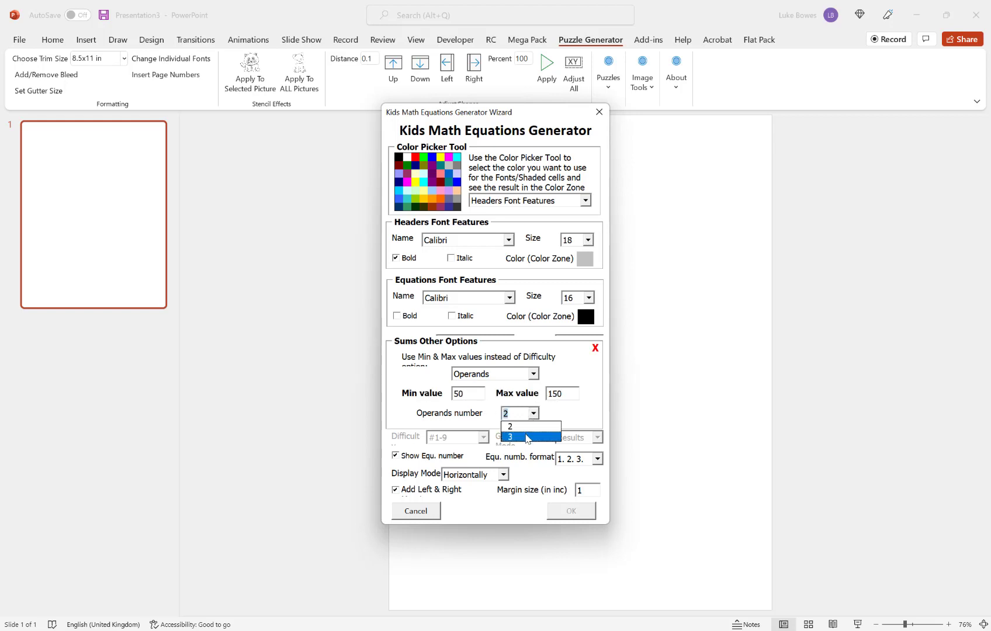
left_click(528, 437)
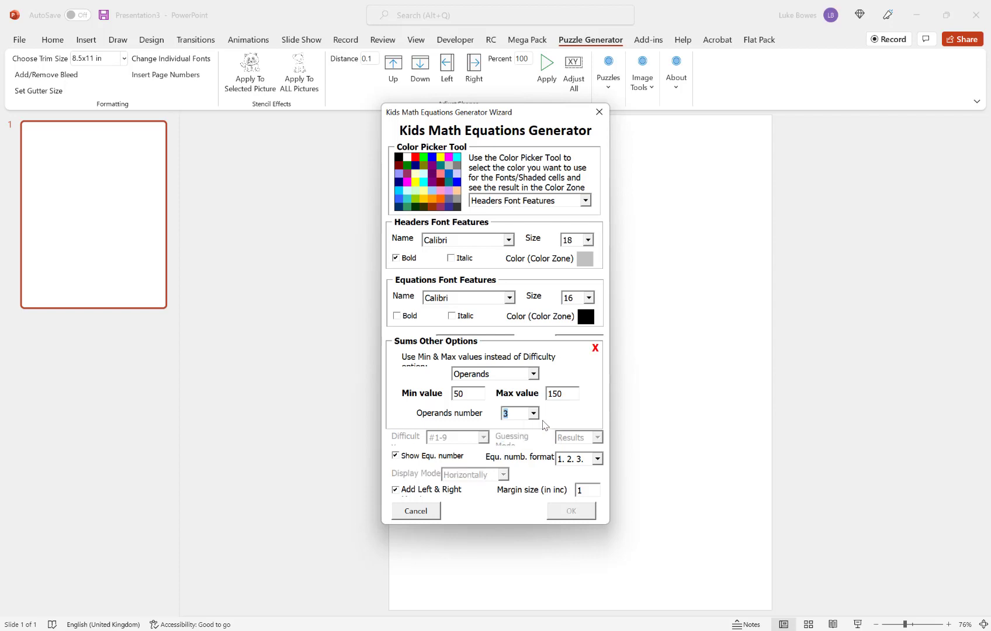
Step: Generate the three-operand addition worksheets with operands from 50 to 150
left_click(594, 348)
left_click(570, 511)
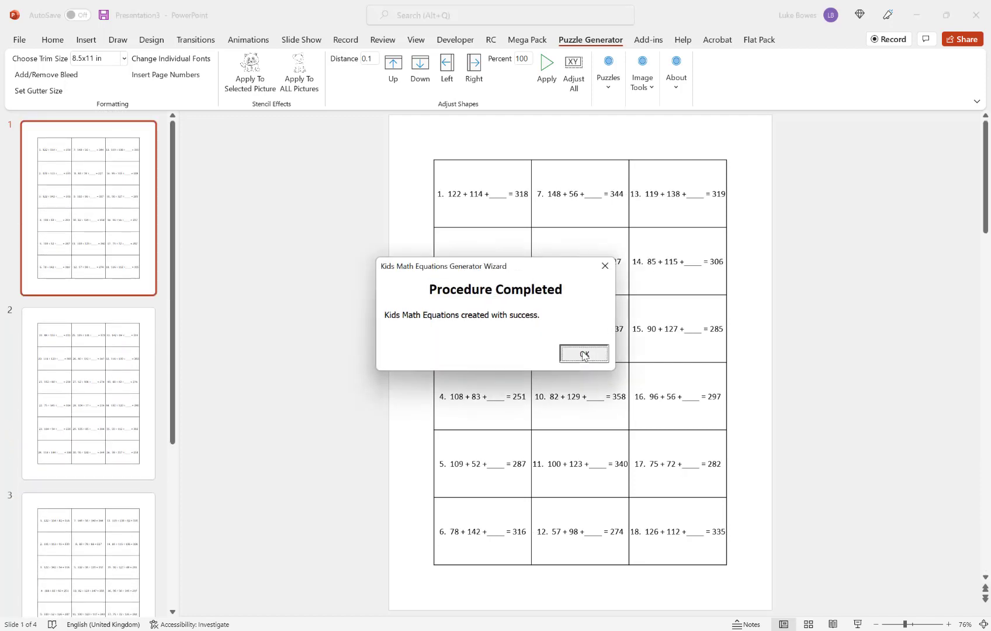
left_click(584, 354)
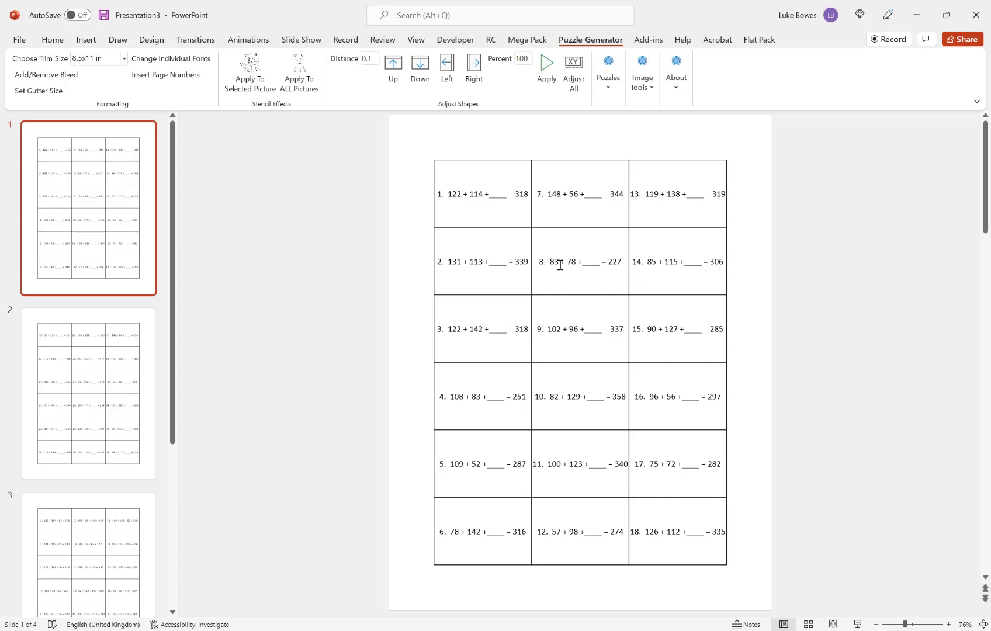
Step: Undo the generated worksheets from the Home tab, leaving one blank slide
left_click(16, 75)
left_click(52, 40)
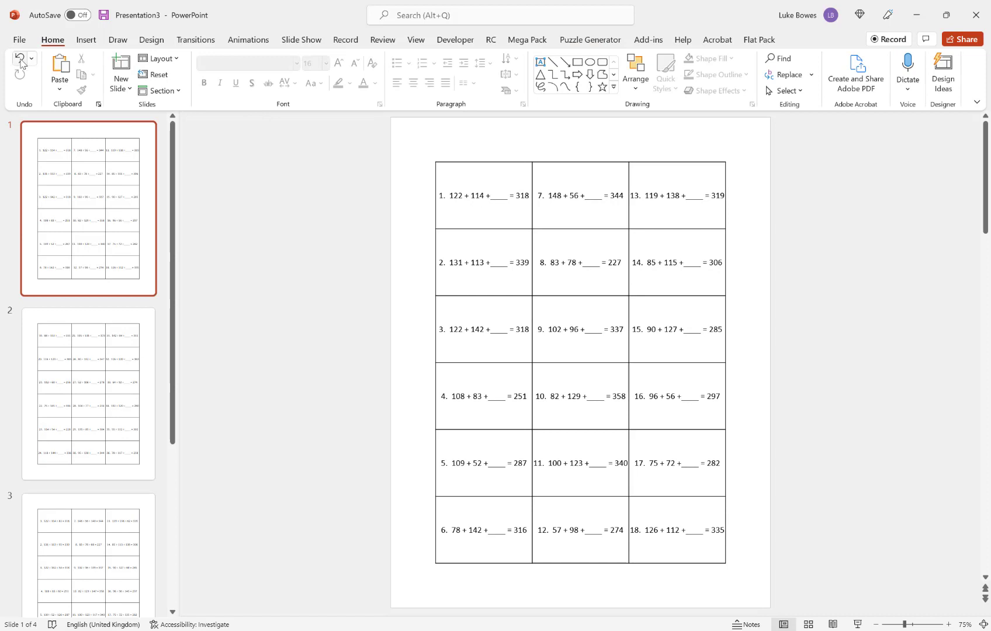
left_click(21, 60)
Step: Launch the Kids Math Equations generator from the Puzzle Generator gallery
left_click(590, 39)
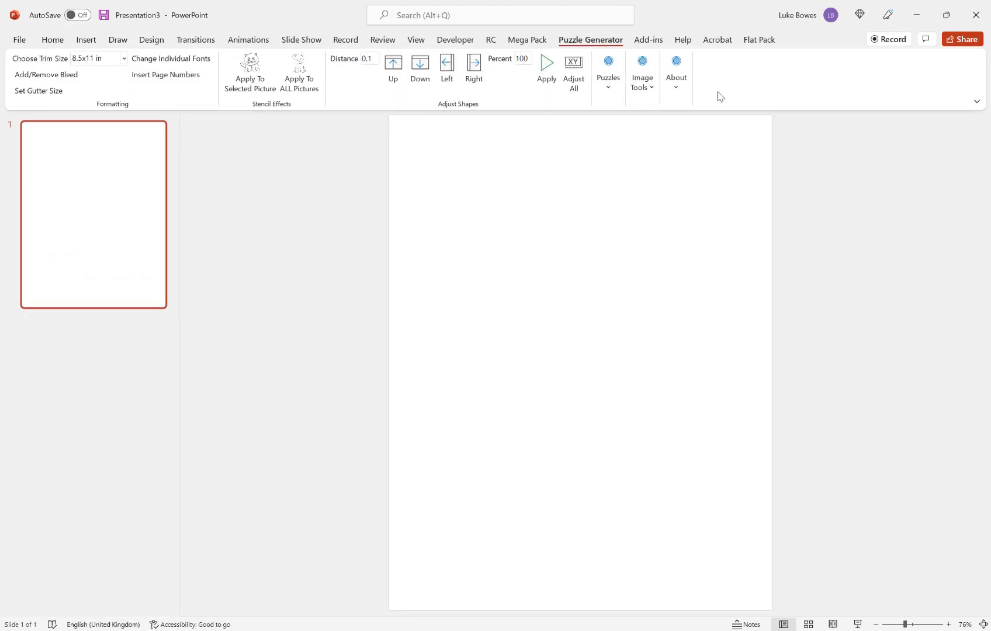
left_click(654, 95)
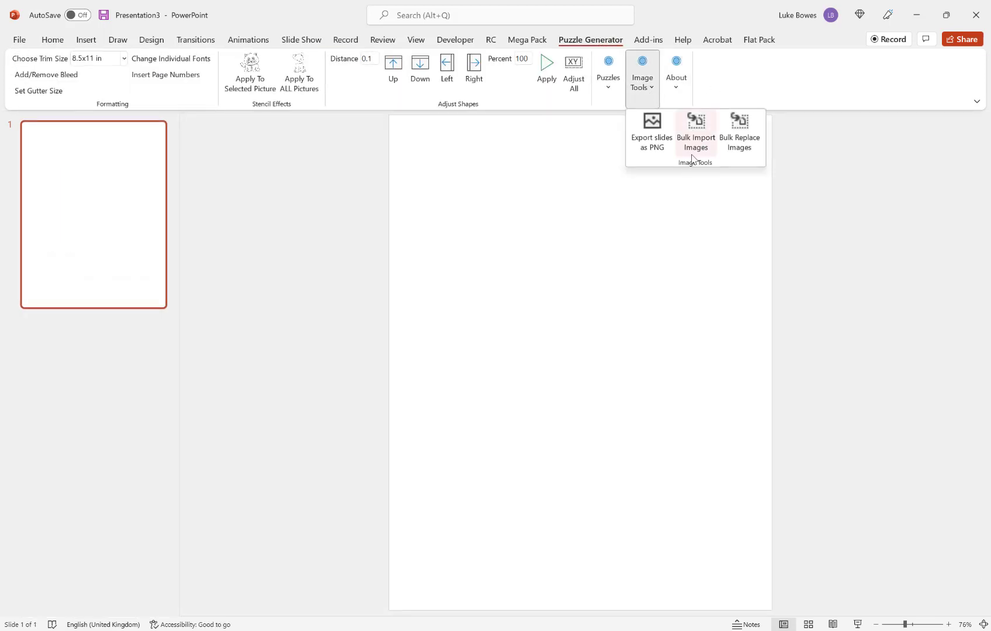
left_click(608, 84)
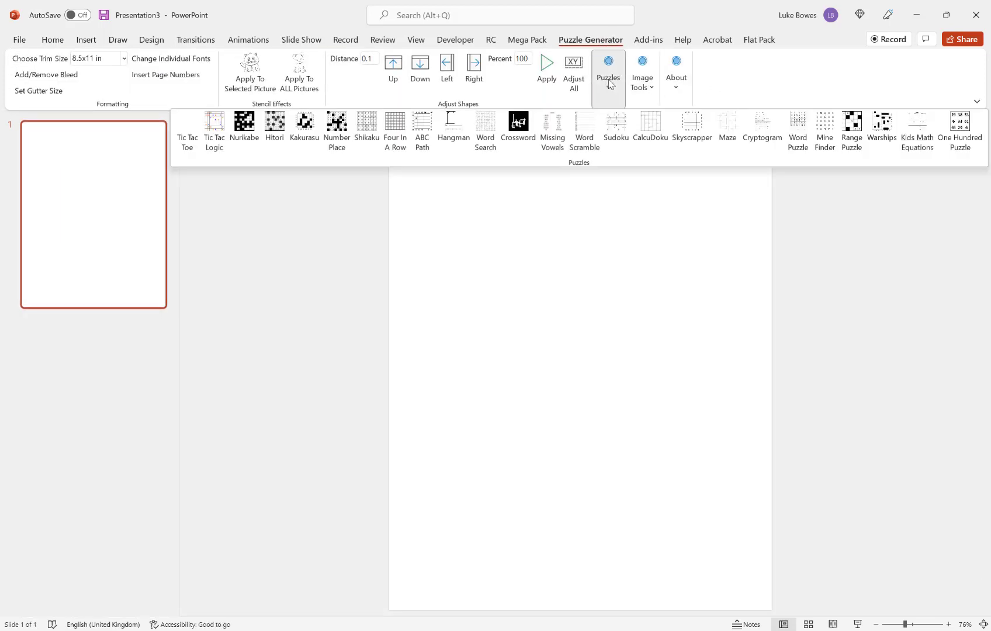
left_click(919, 151)
left_click(503, 379)
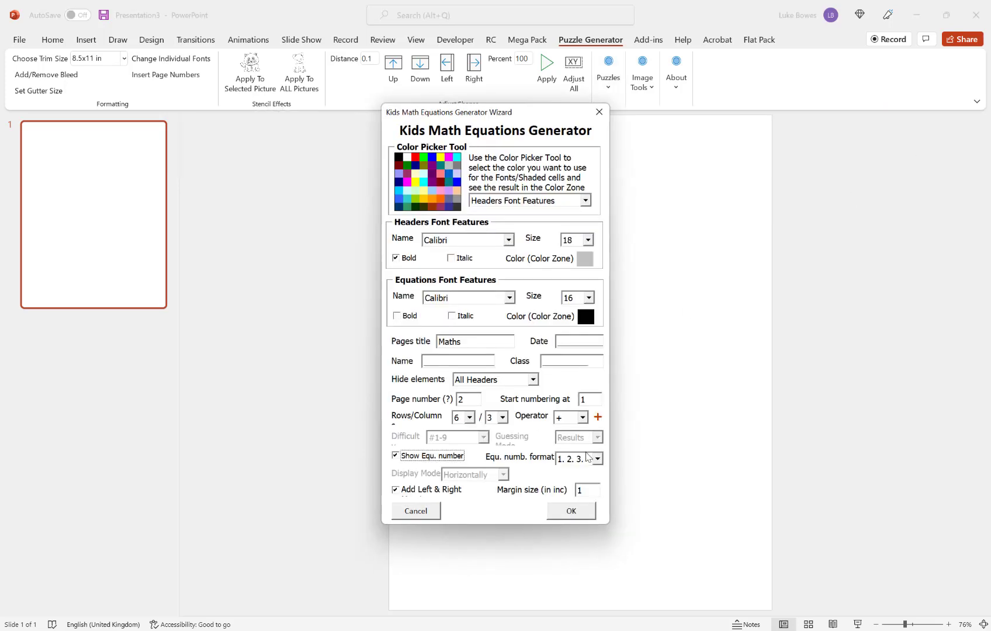
Step: Set the min/max limits to apply to results, with two operands per equation
left_click(597, 417)
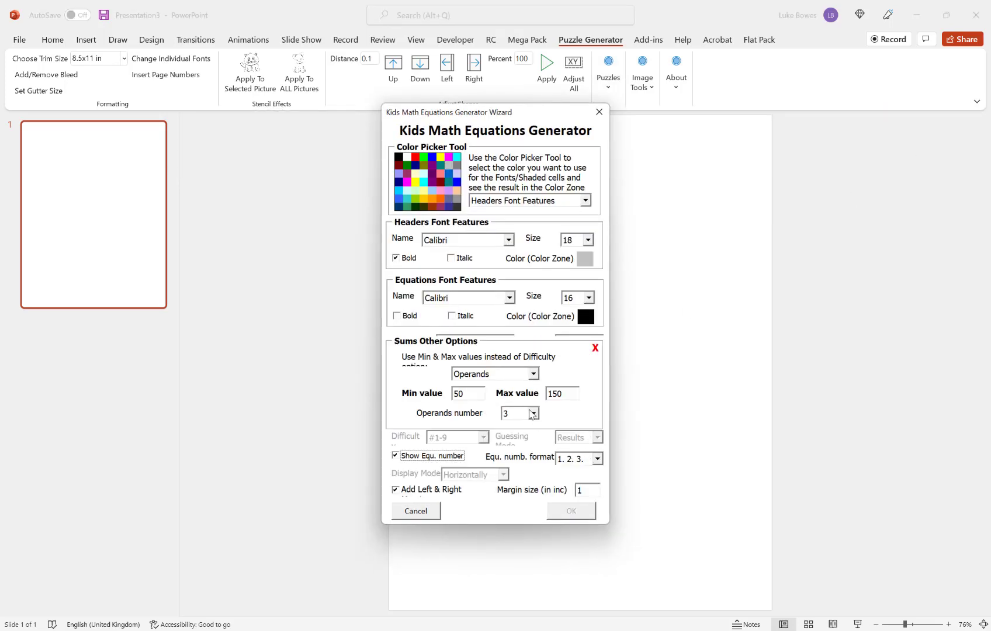
left_click(533, 375)
left_click(514, 407)
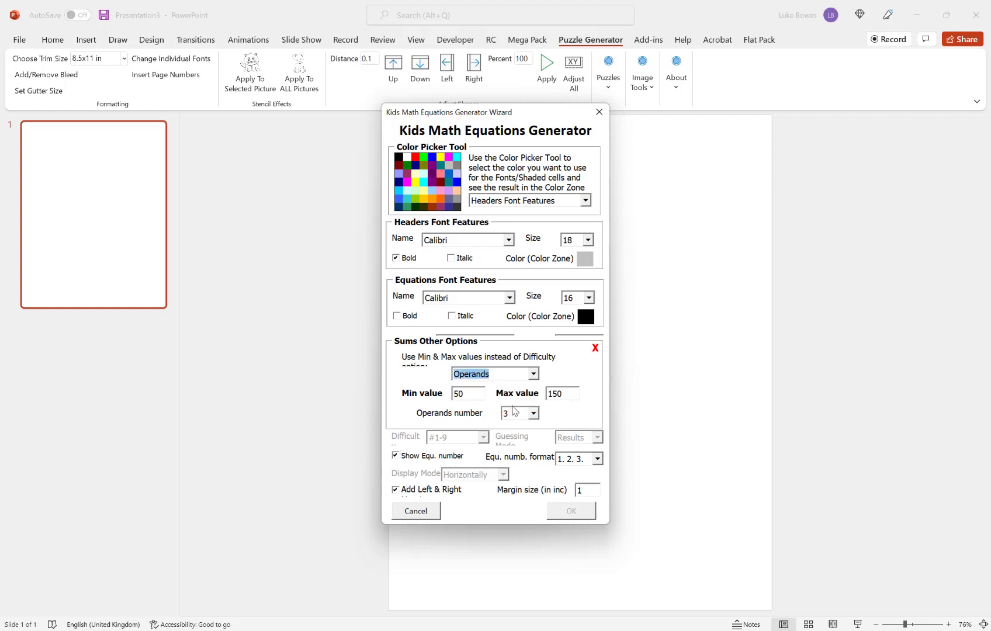
left_click(534, 415)
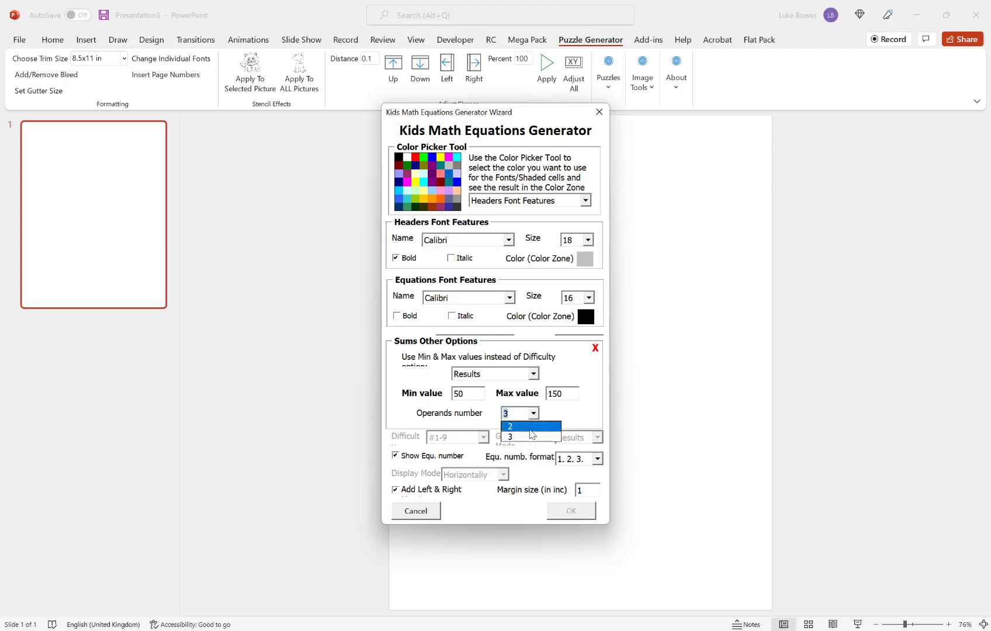
left_click(532, 427)
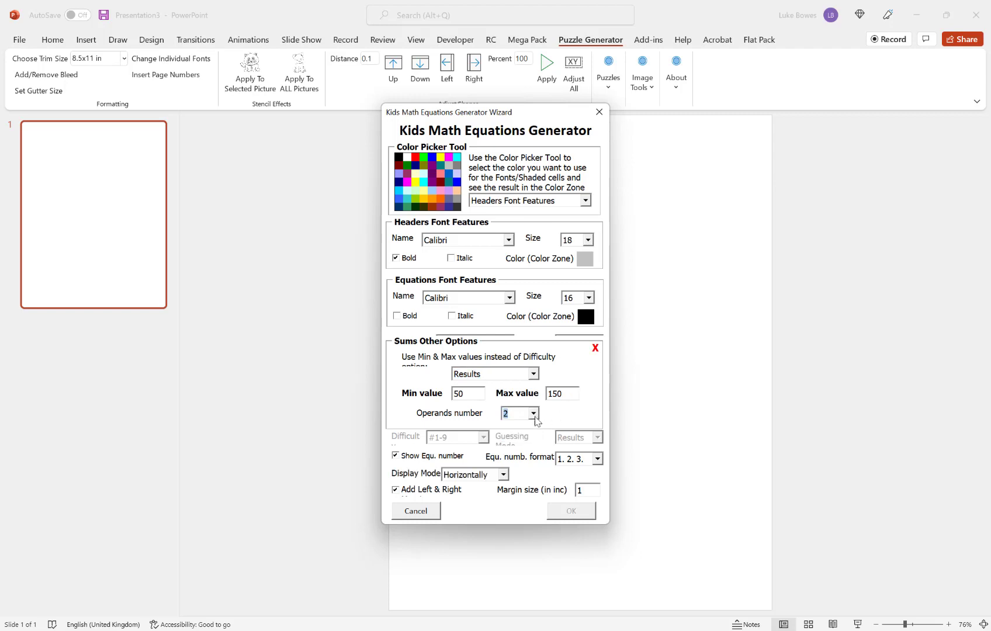
Step: Generate the four-slide addition worksheets and dismiss the completion message
left_click(596, 348)
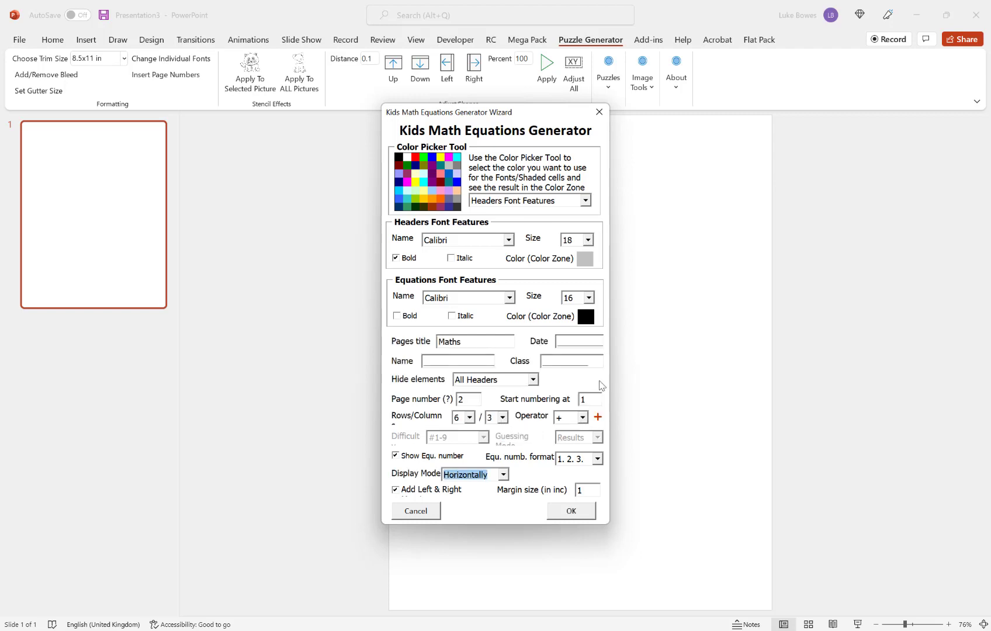
left_click(571, 511)
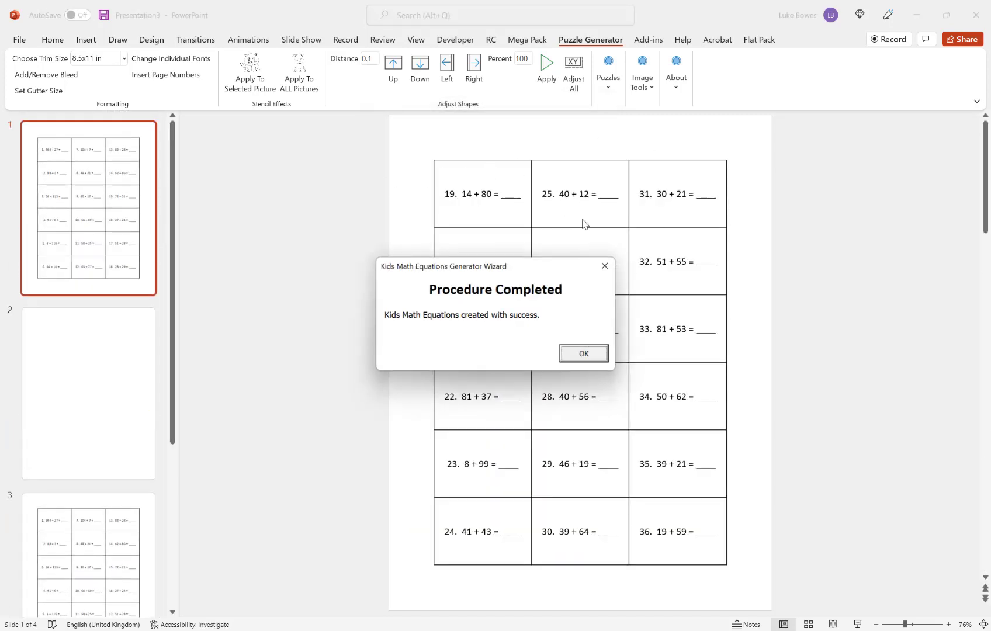
left_click(599, 354)
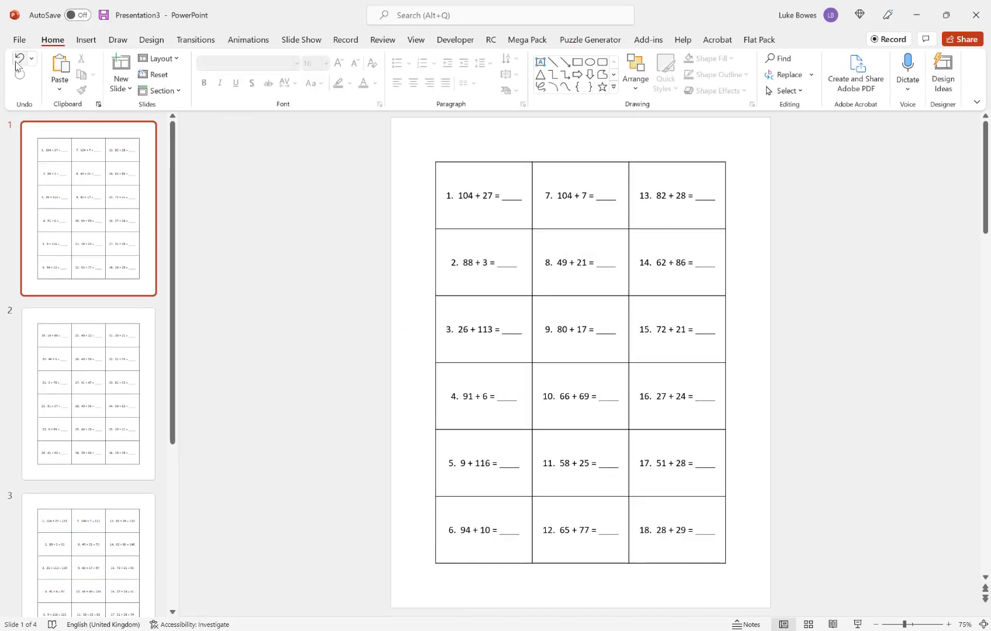
Step: Undo the worksheets and relaunch the Kids Math Equations generator
left_click(19, 59)
left_click(588, 40)
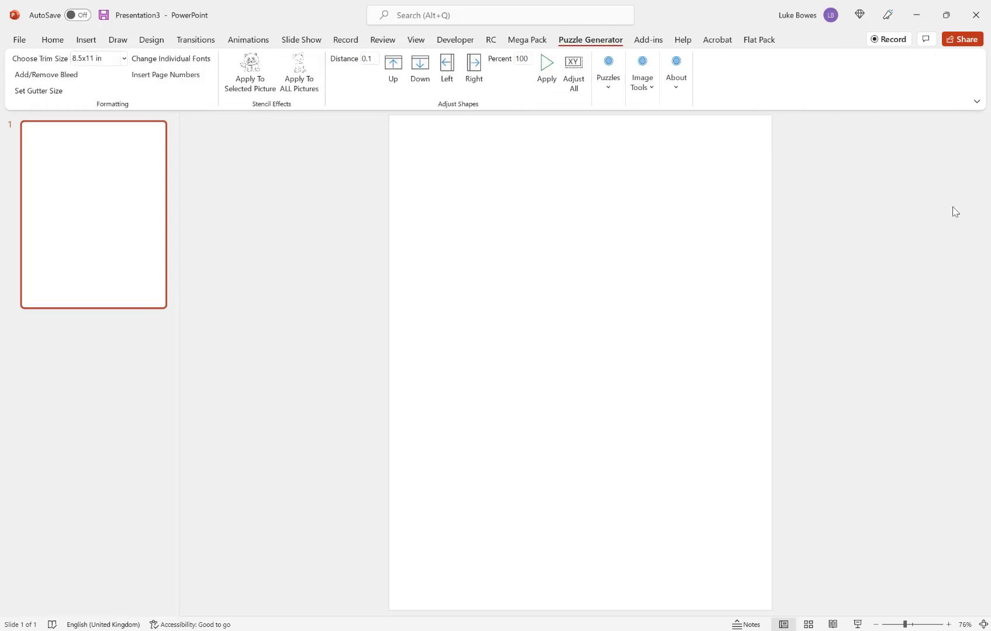
left_click(643, 84)
left_click(608, 86)
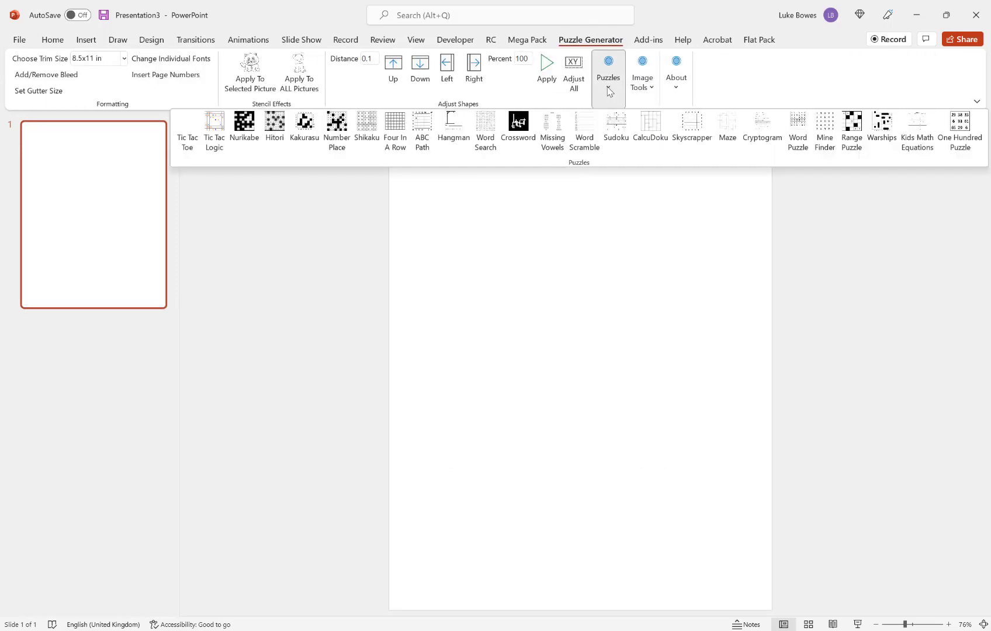
left_click(927, 135)
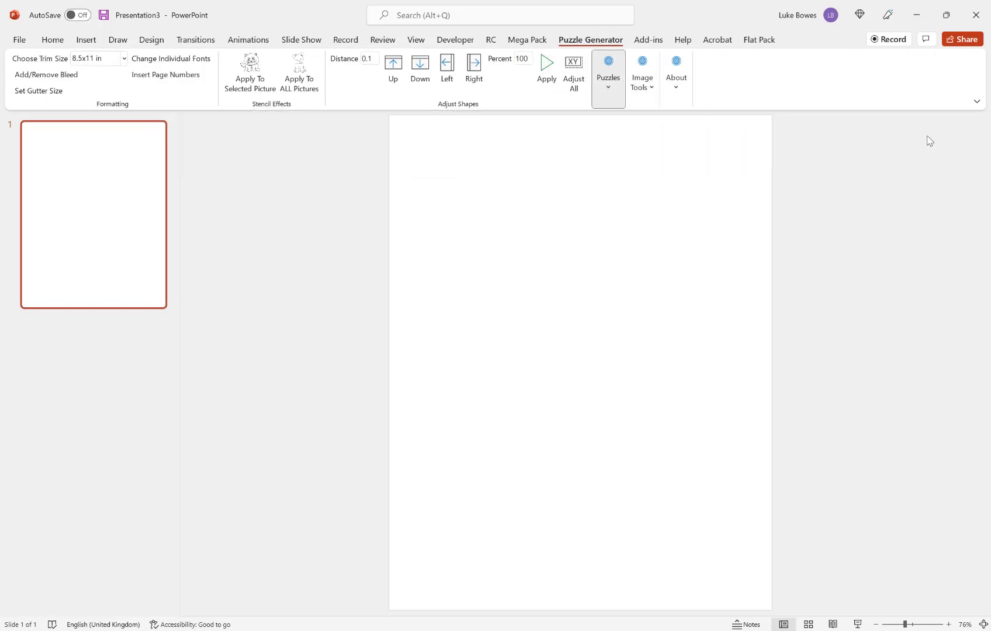
left_click(489, 374)
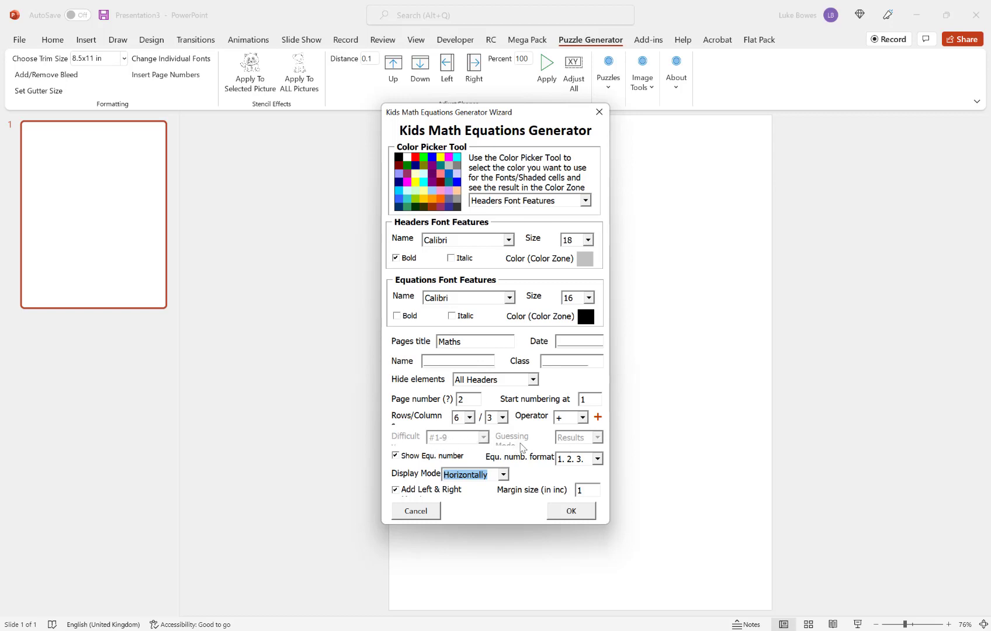
Step: Turn off the min and max values in the extra sums options
left_click(599, 418)
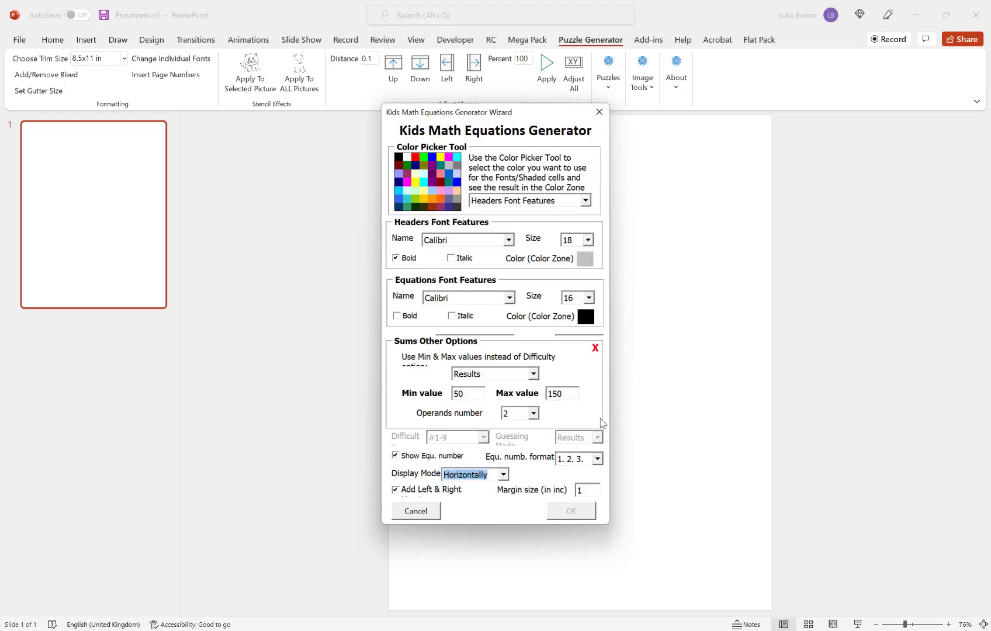
left_click(534, 374)
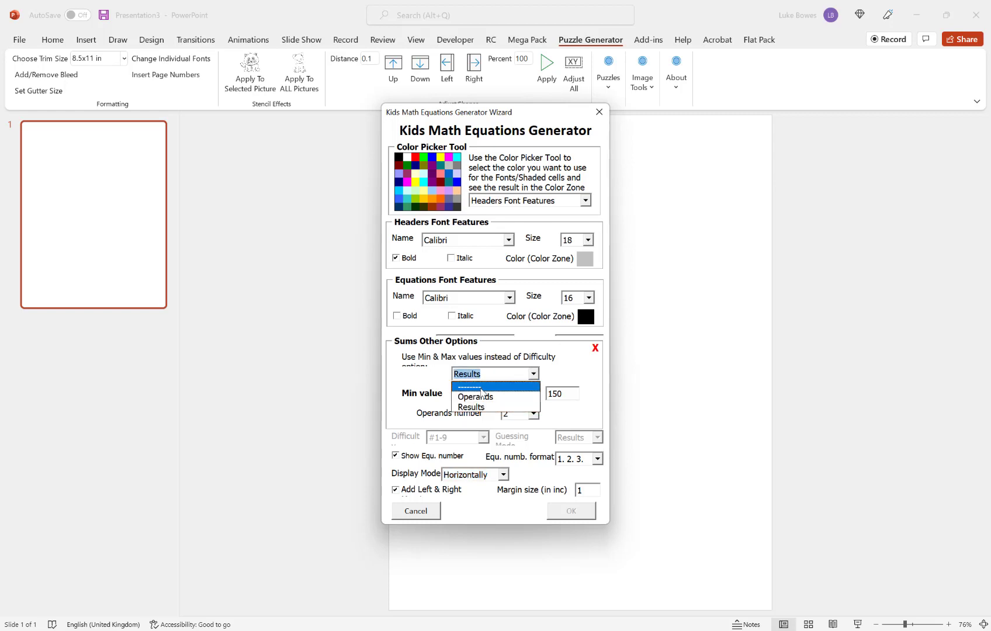
left_click(497, 389)
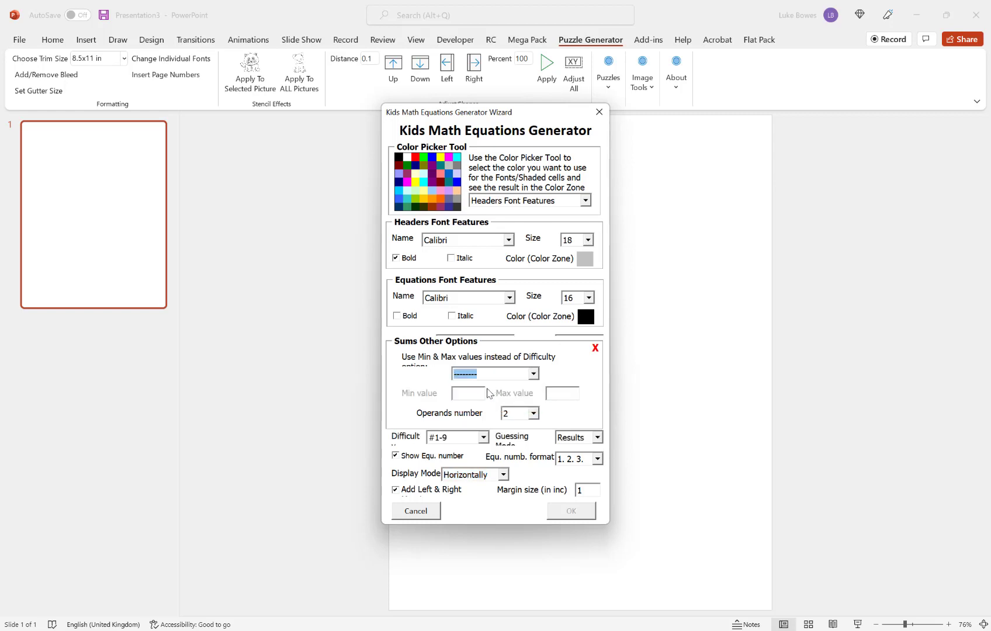
left_click(595, 348)
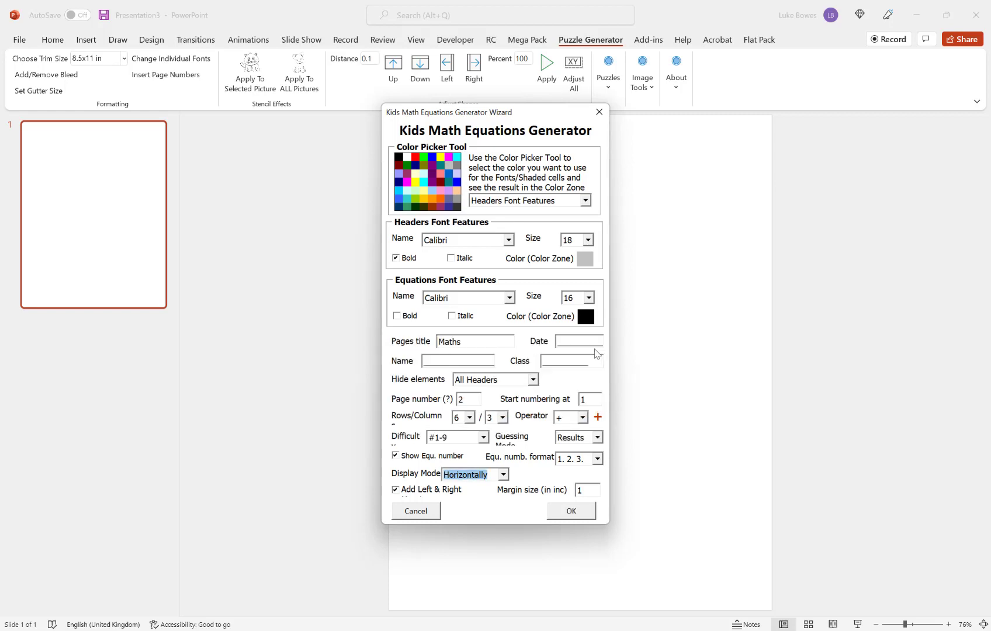
Step: Keep #1-9 difficulty, set Guessing Mode to Operands, and generate the worksheets
left_click(485, 438)
left_click(485, 439)
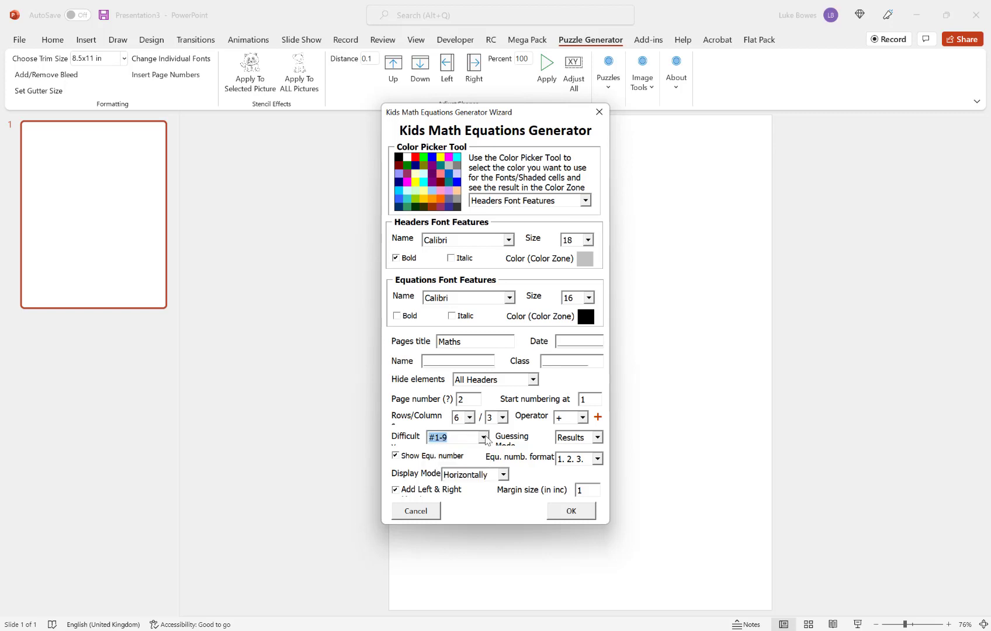
left_click(596, 438)
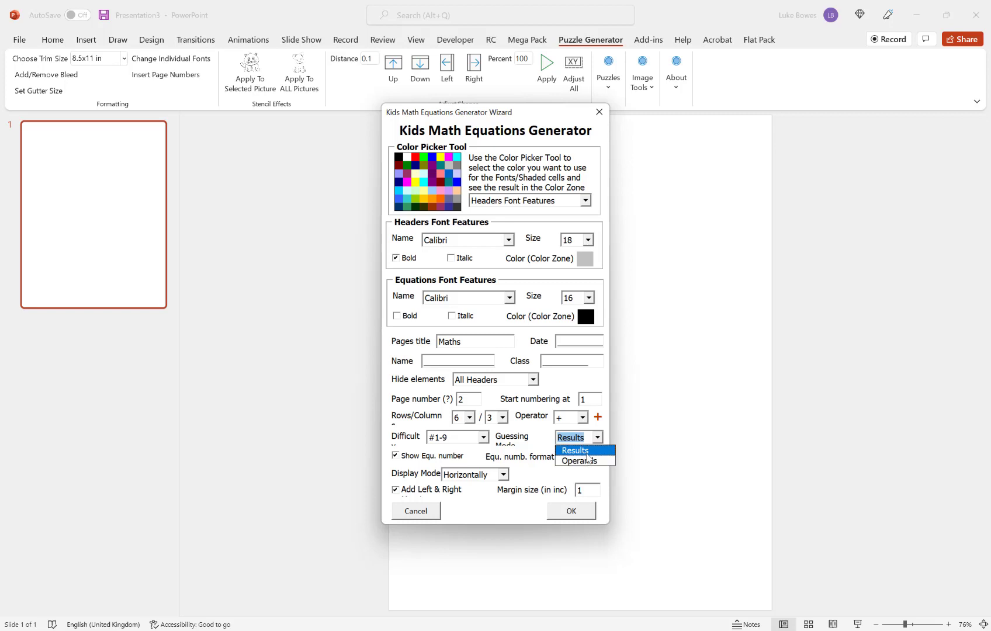
left_click(592, 453)
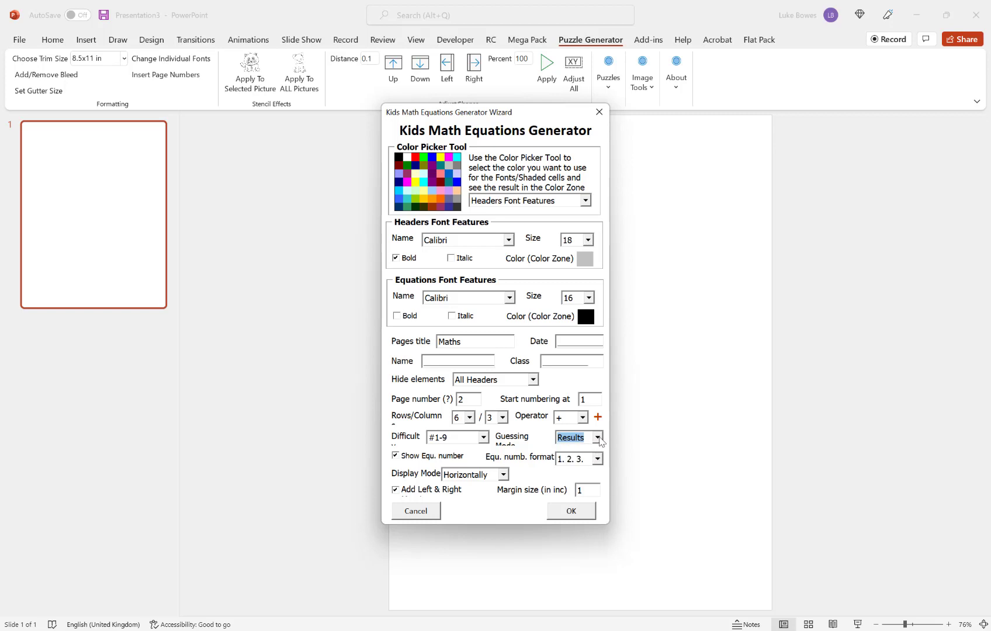
left_click(599, 439)
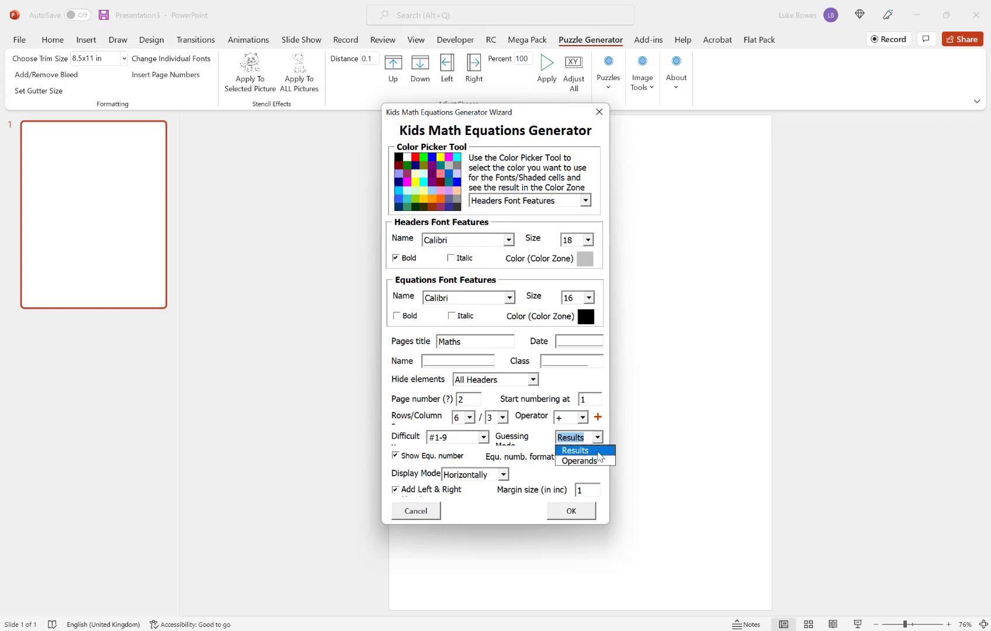
left_click(581, 461)
left_click(576, 510)
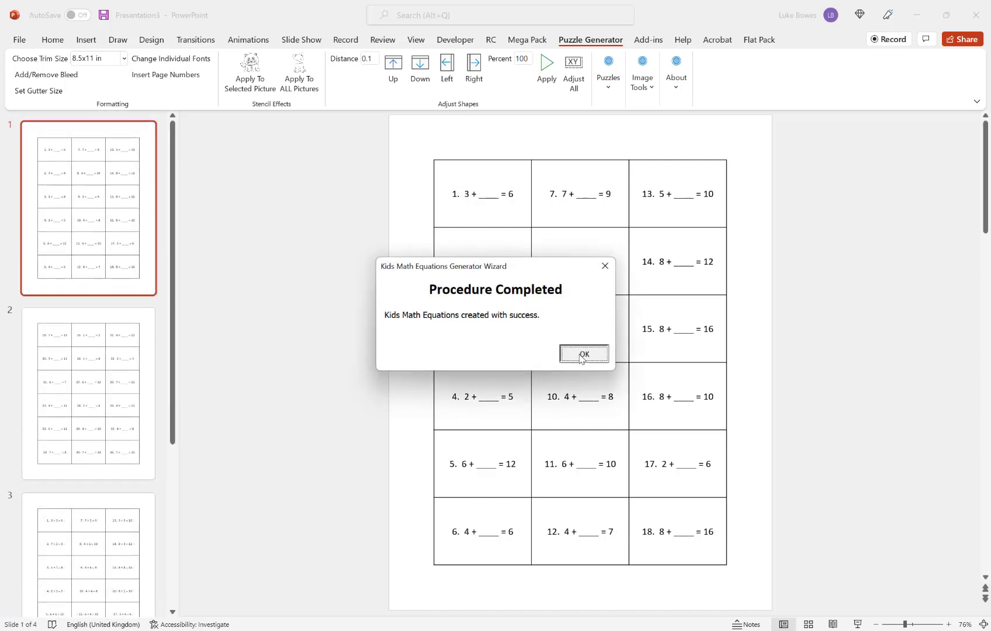
left_click(582, 352)
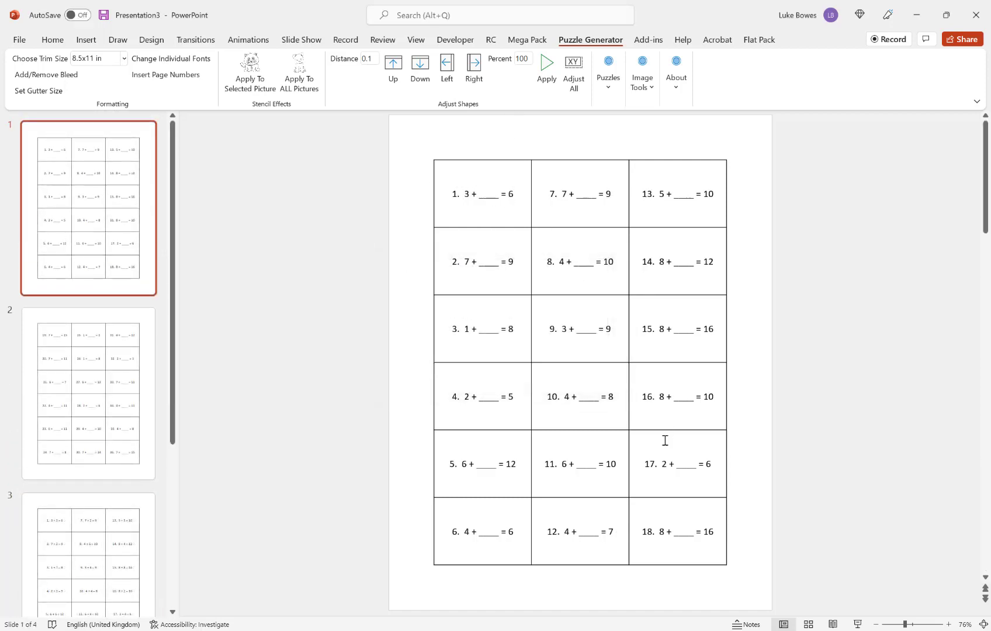
Step: Undo the worksheets and relaunch the Kids Math Equations generator
left_click(52, 40)
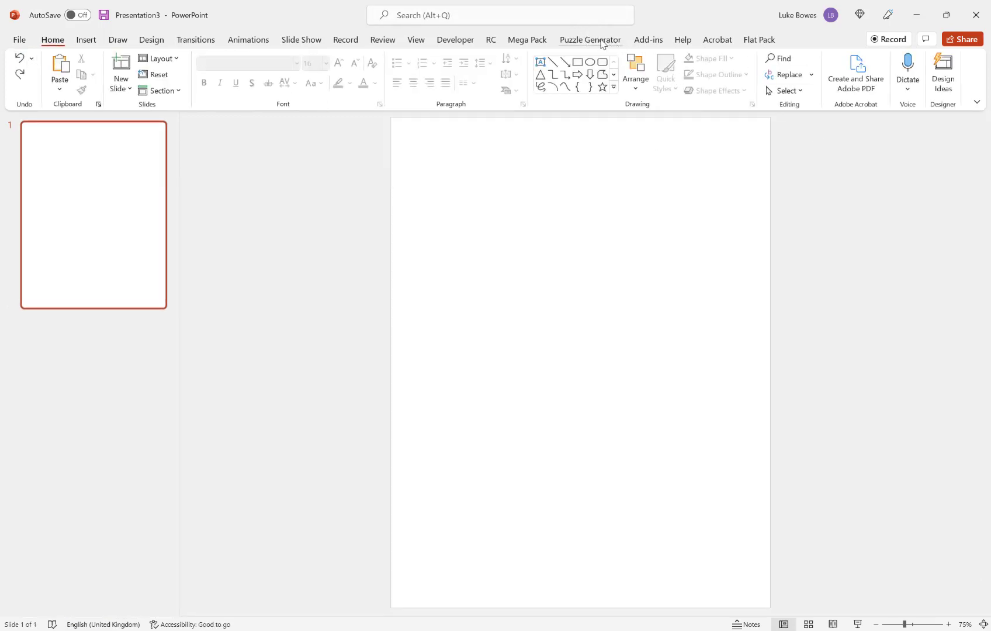
left_click(601, 40)
left_click(608, 76)
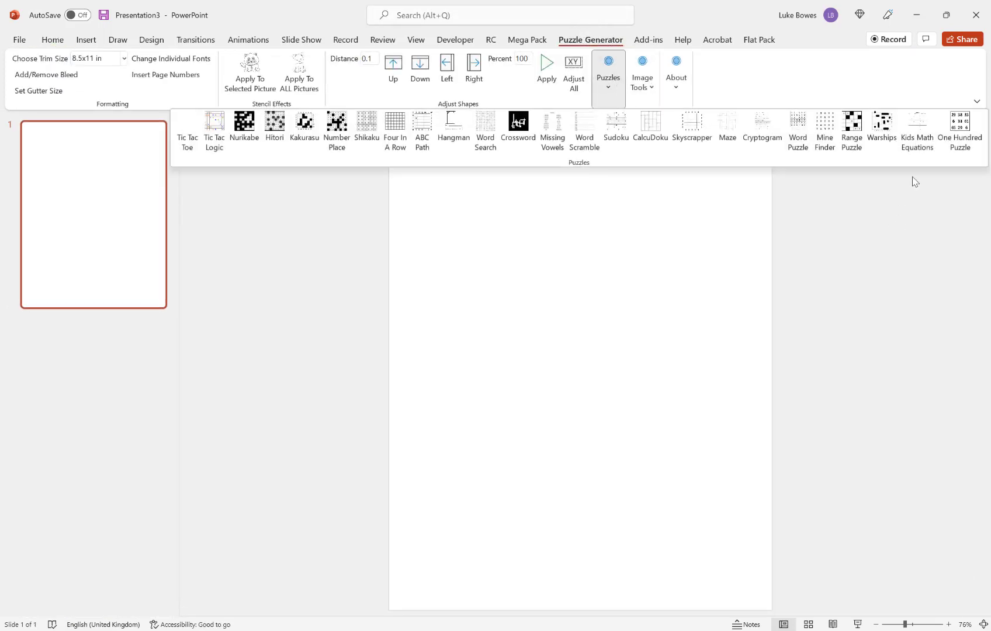
left_click(915, 141)
left_click(503, 383)
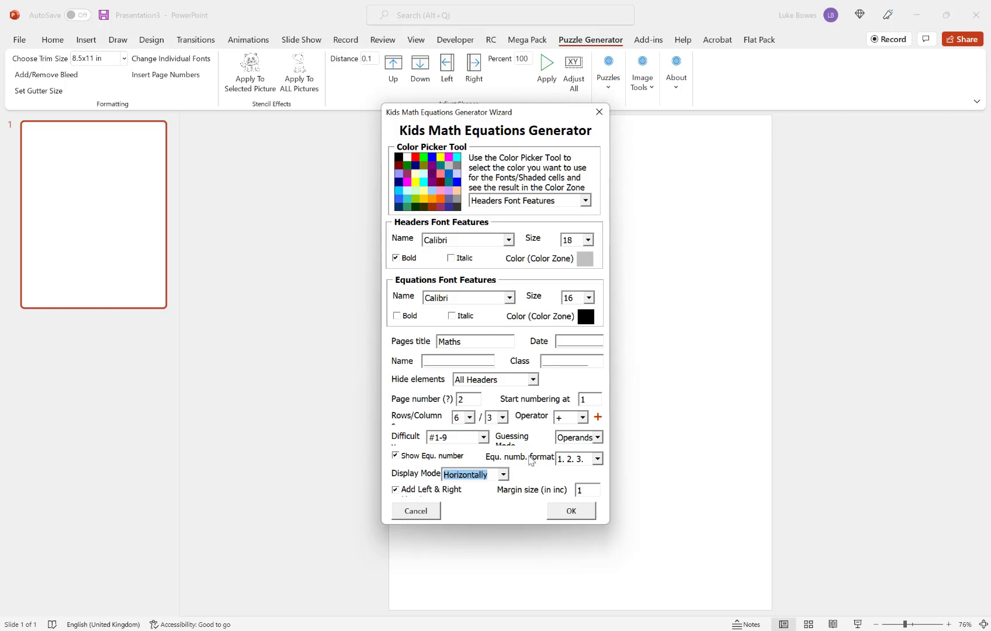
Step: Keep 1. 2. 3. numbering, set Display Mode to Vertically, and generate
left_click(586, 461)
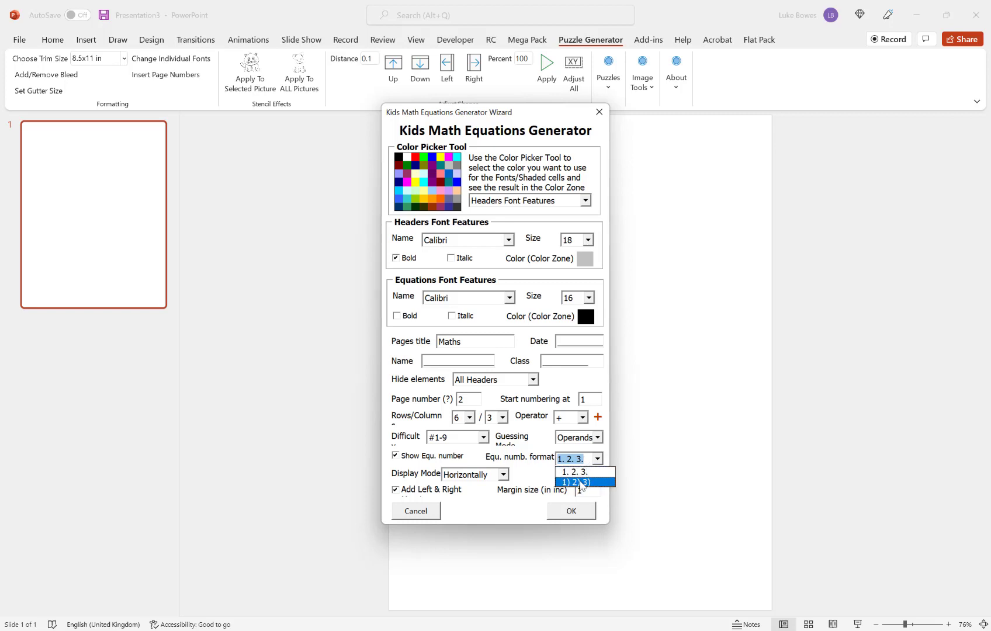
left_click(583, 463)
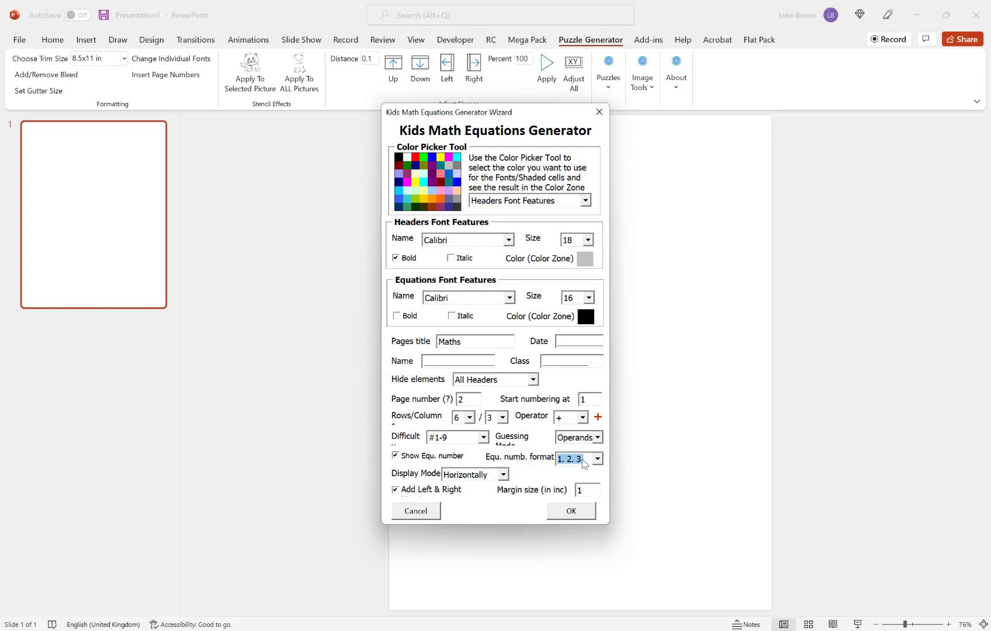
left_click(494, 477)
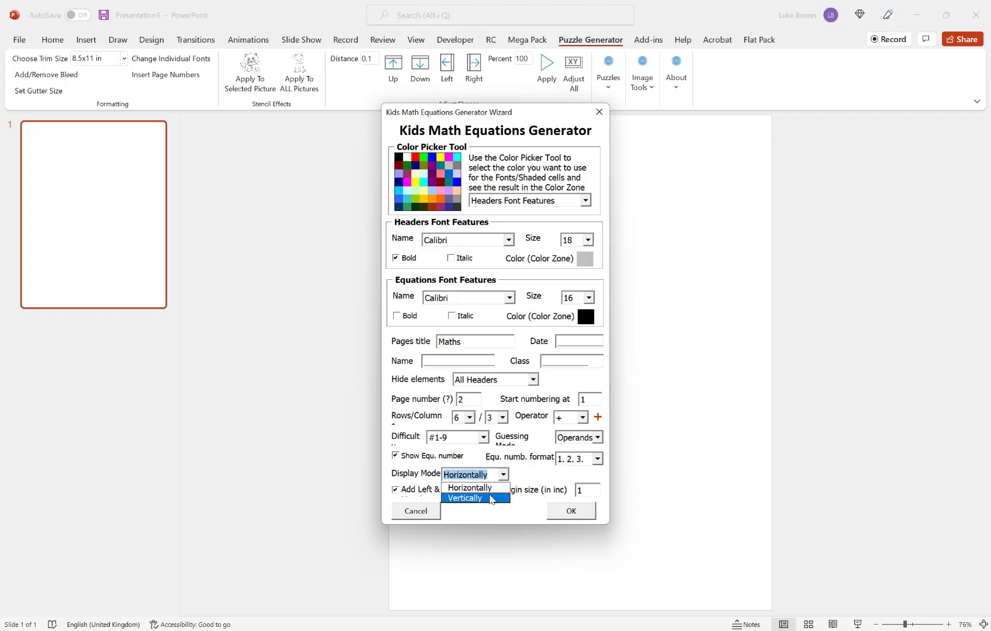
left_click(467, 498)
left_click(571, 511)
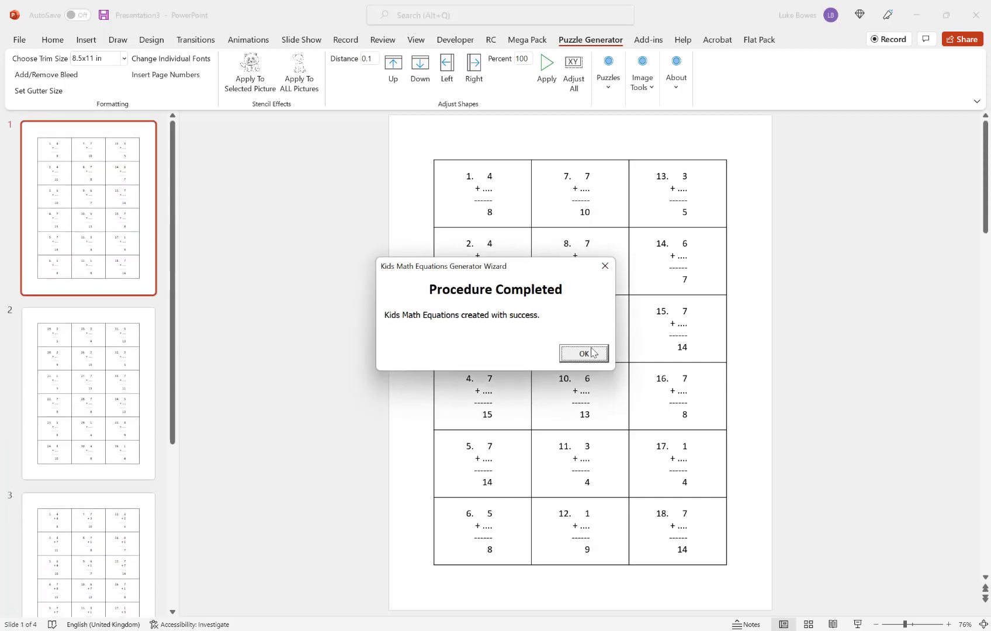
left_click(584, 353)
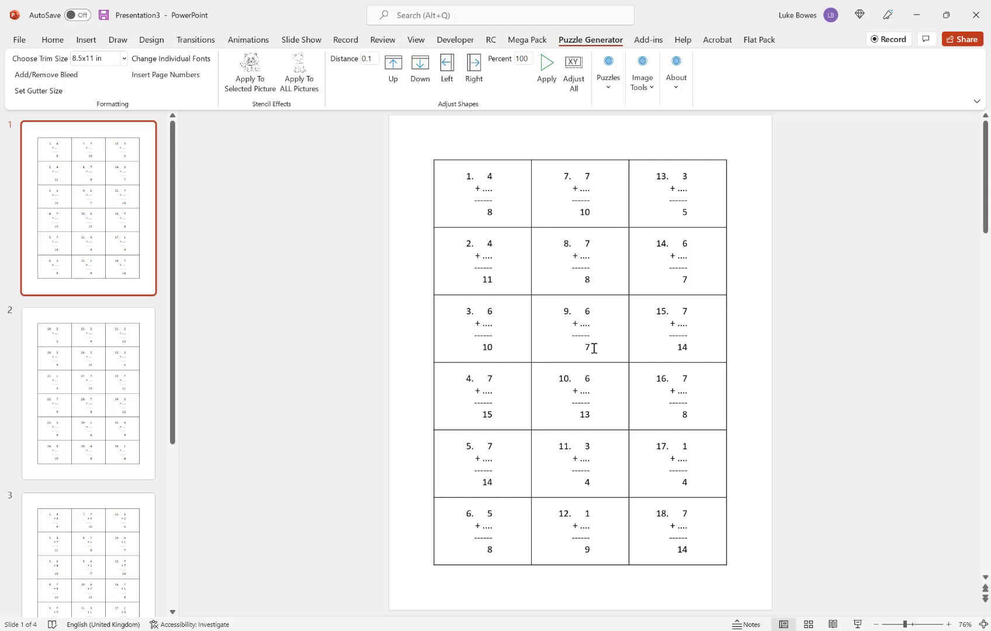
Step: Undo the vertical worksheets, then open and cancel the Kids Math Equations wizard
left_click(52, 39)
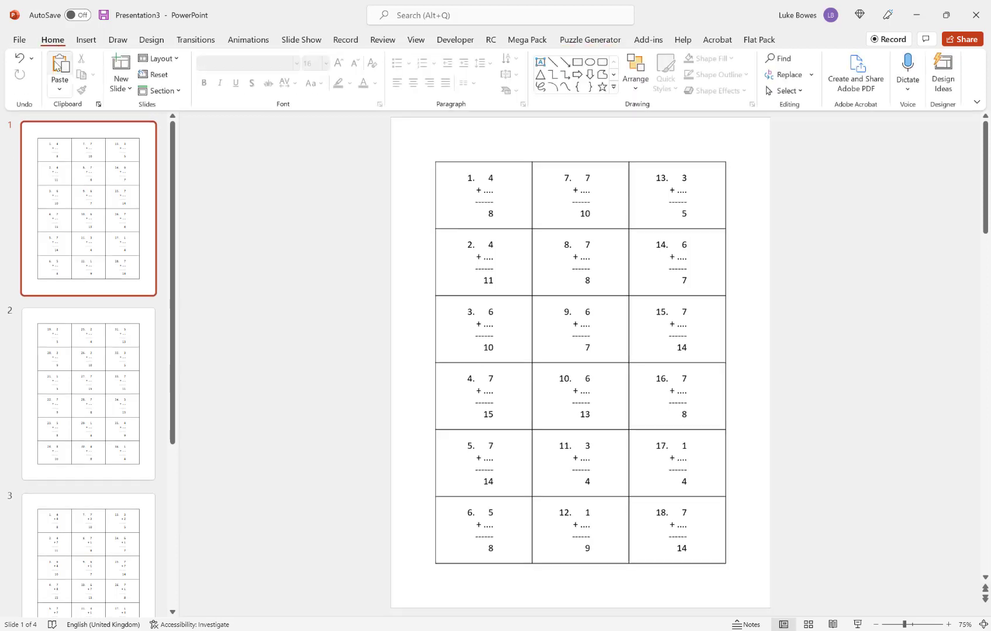
left_click(19, 58)
left_click(591, 41)
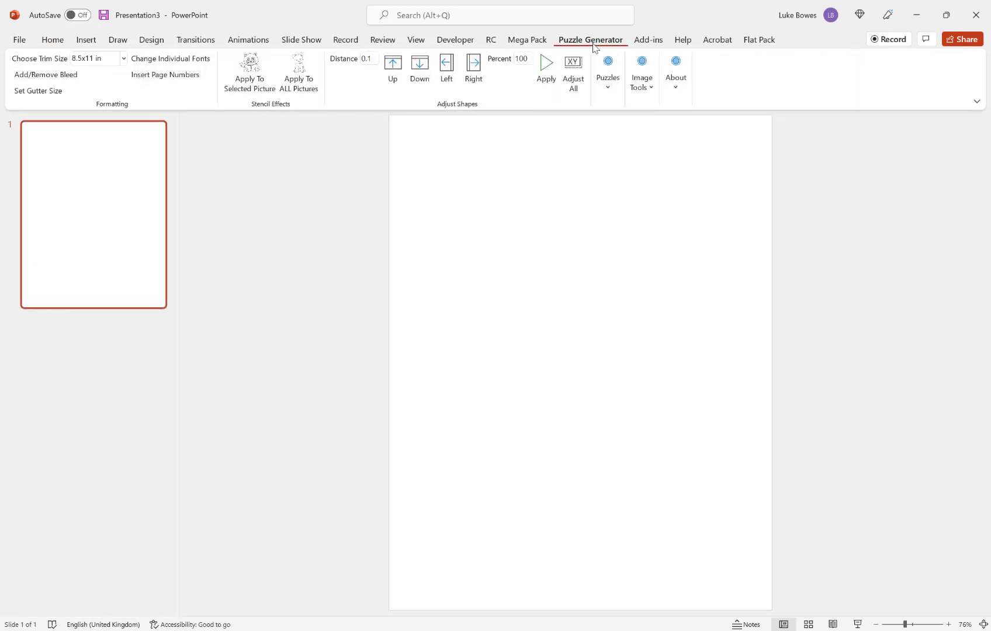
left_click(608, 87)
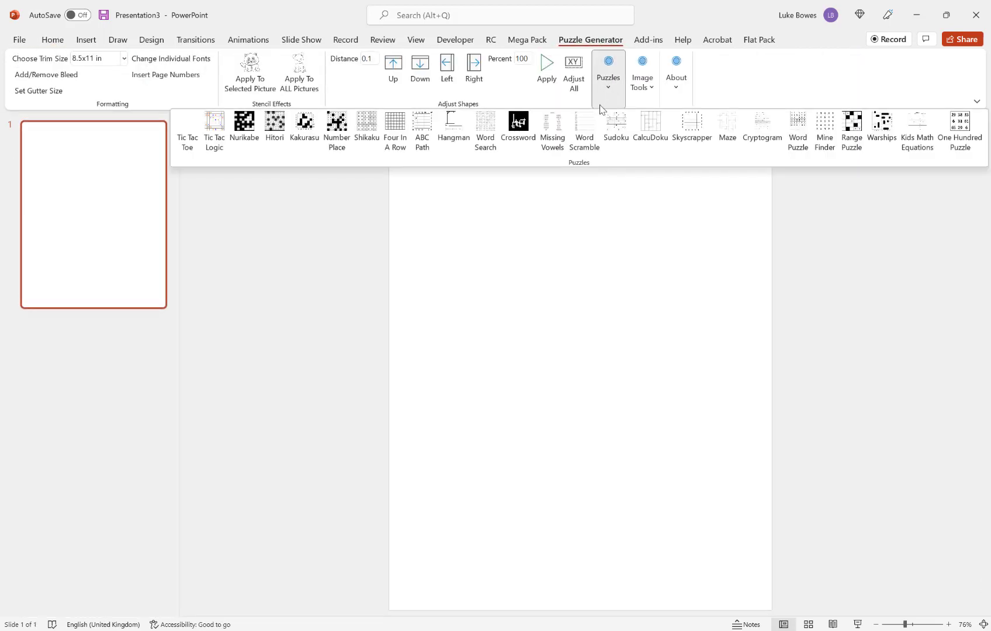
left_click(916, 140)
left_click(505, 377)
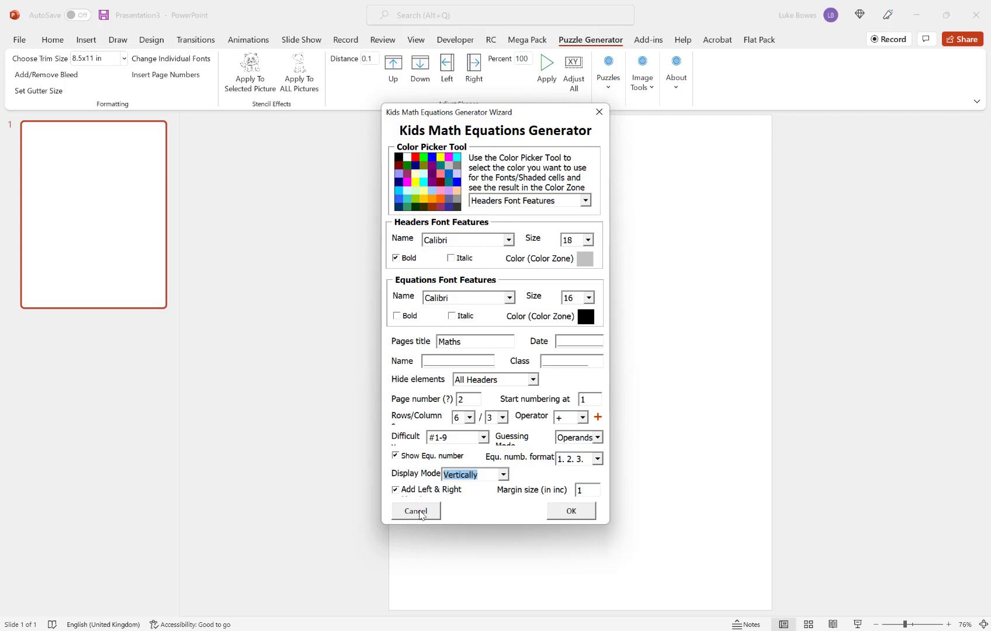
left_click(418, 512)
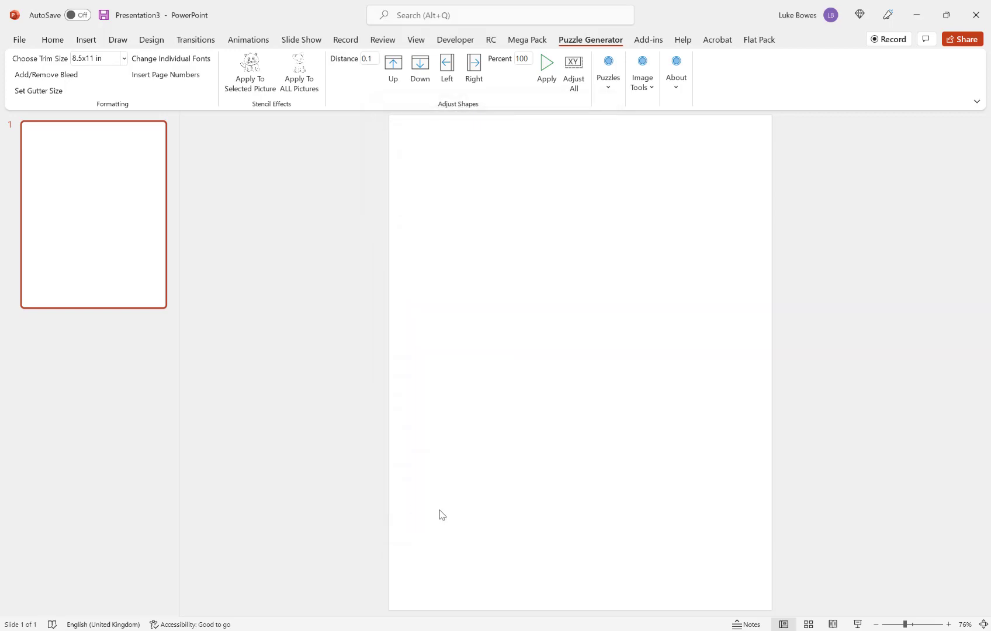